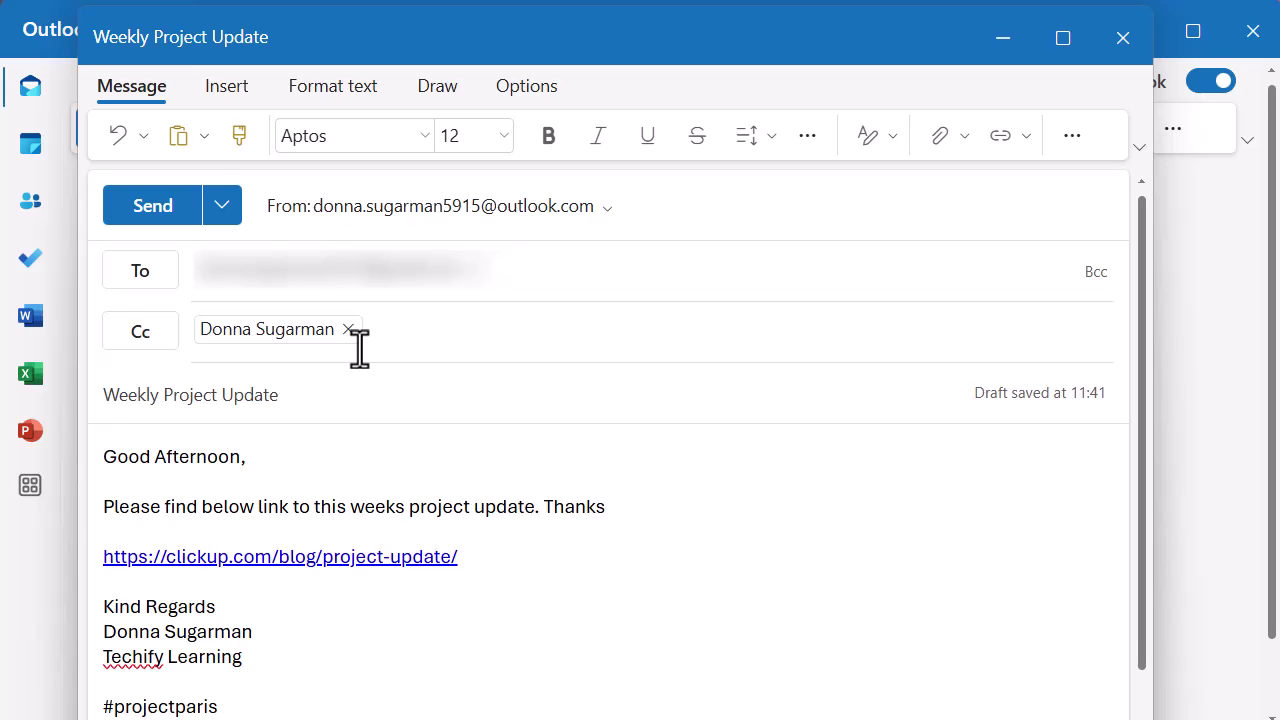
mouse_move(312, 352)
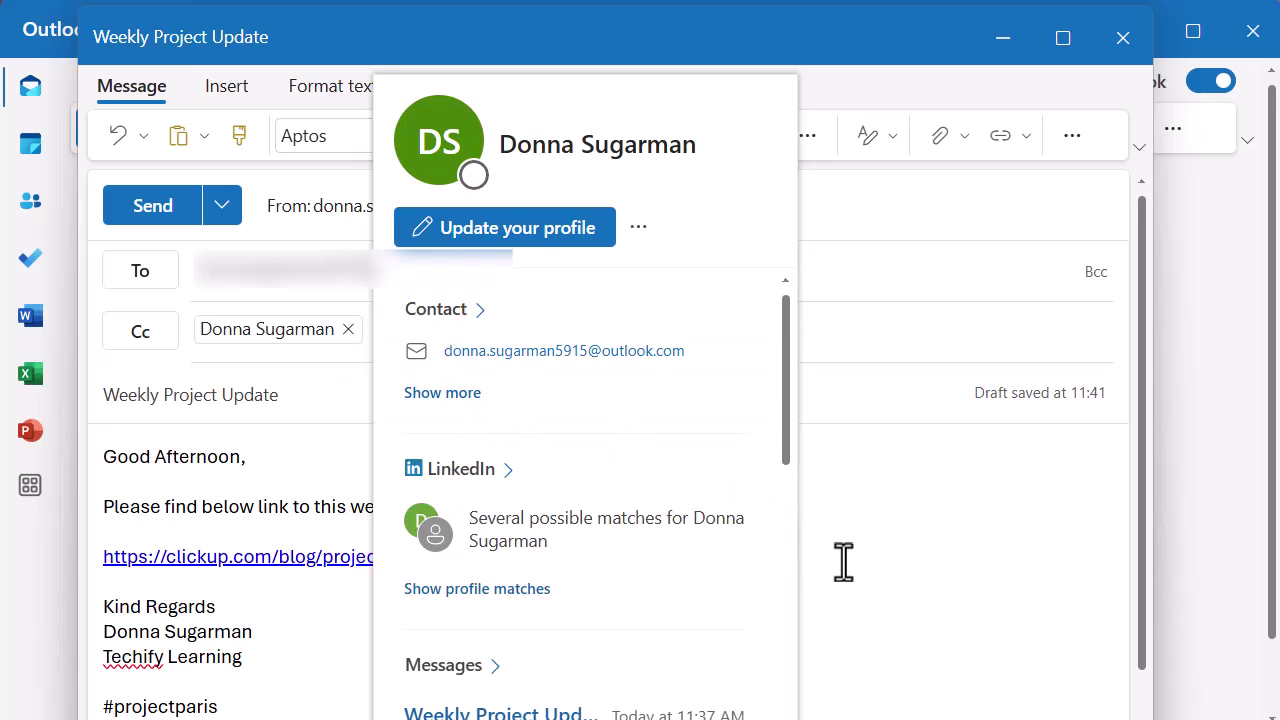
right_click(843, 562)
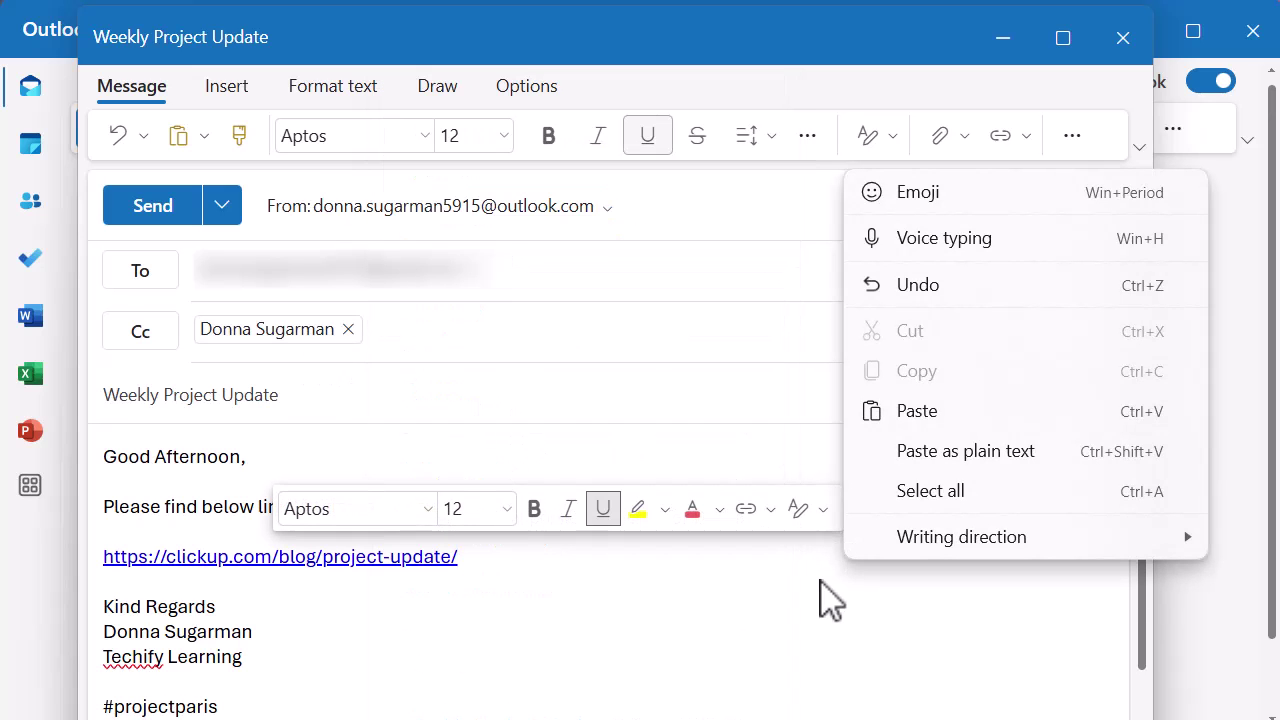
left_click(818, 582)
scroll(710, 600, "down", 2)
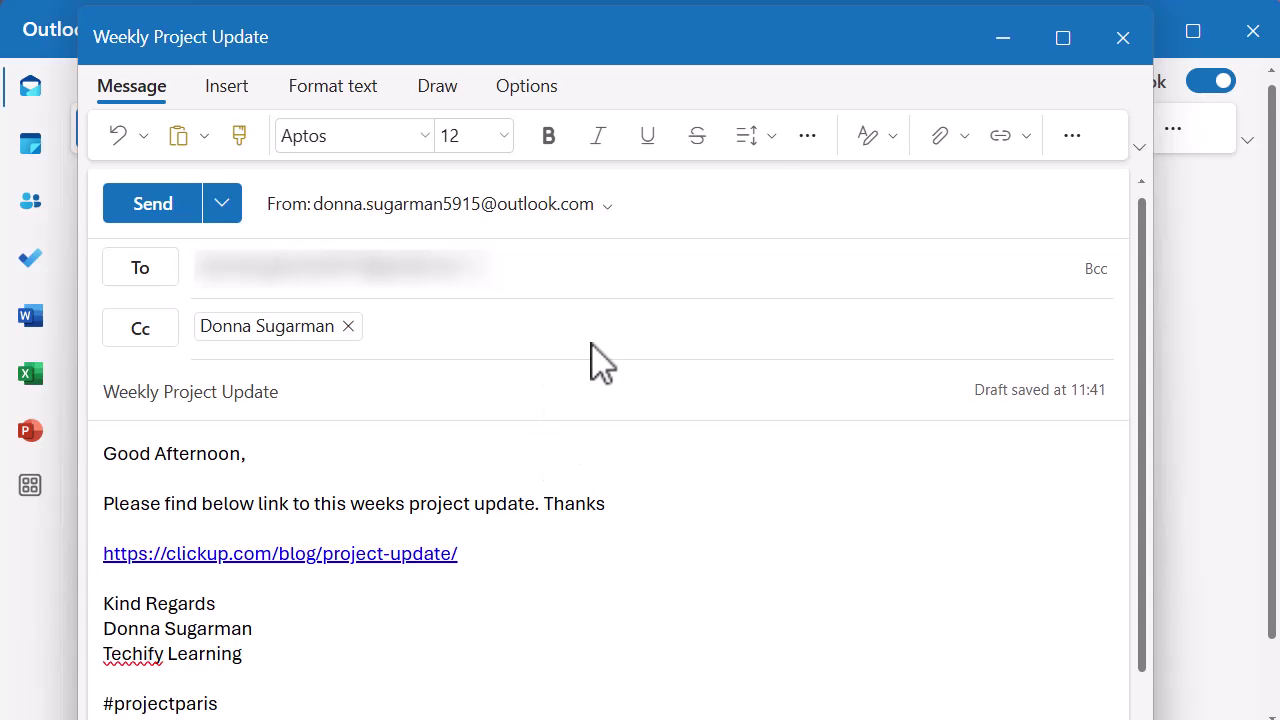
Move the draft aside, open Manage rules from the mailbox's more-commands menu, and enlarge the Settings window
left_click_drag(837, 57, 829, 114)
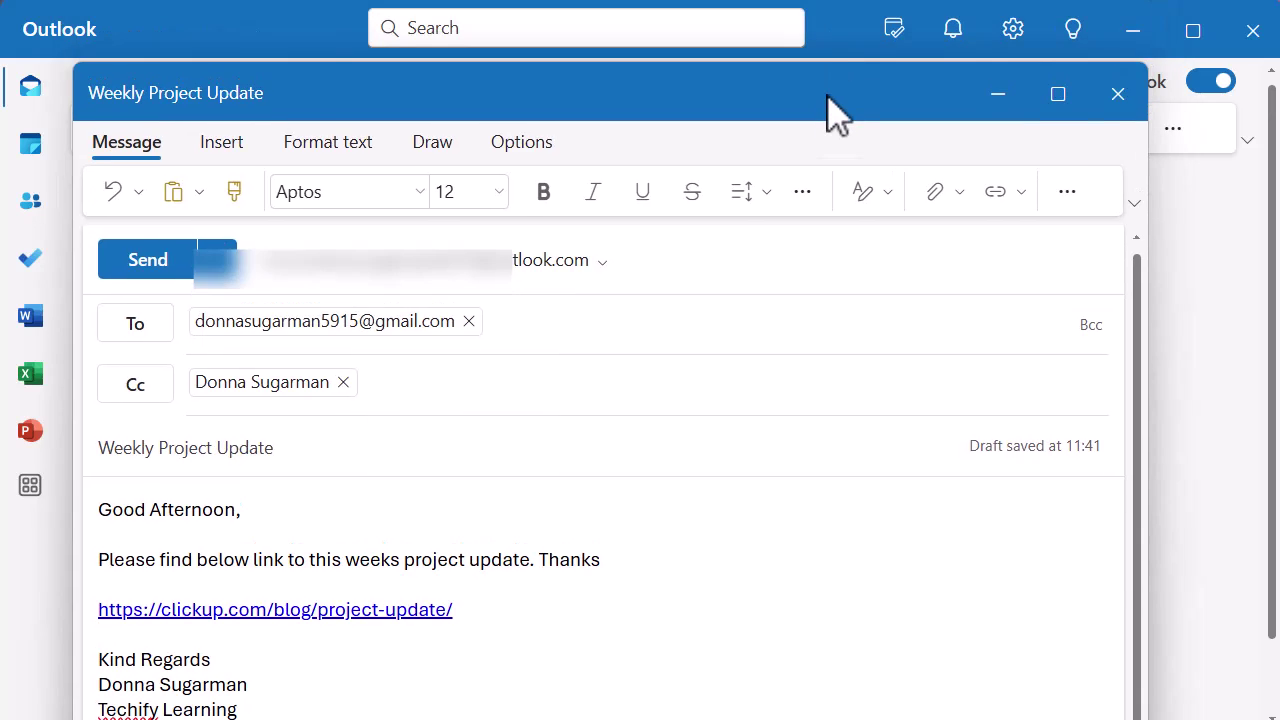
left_click(838, 55)
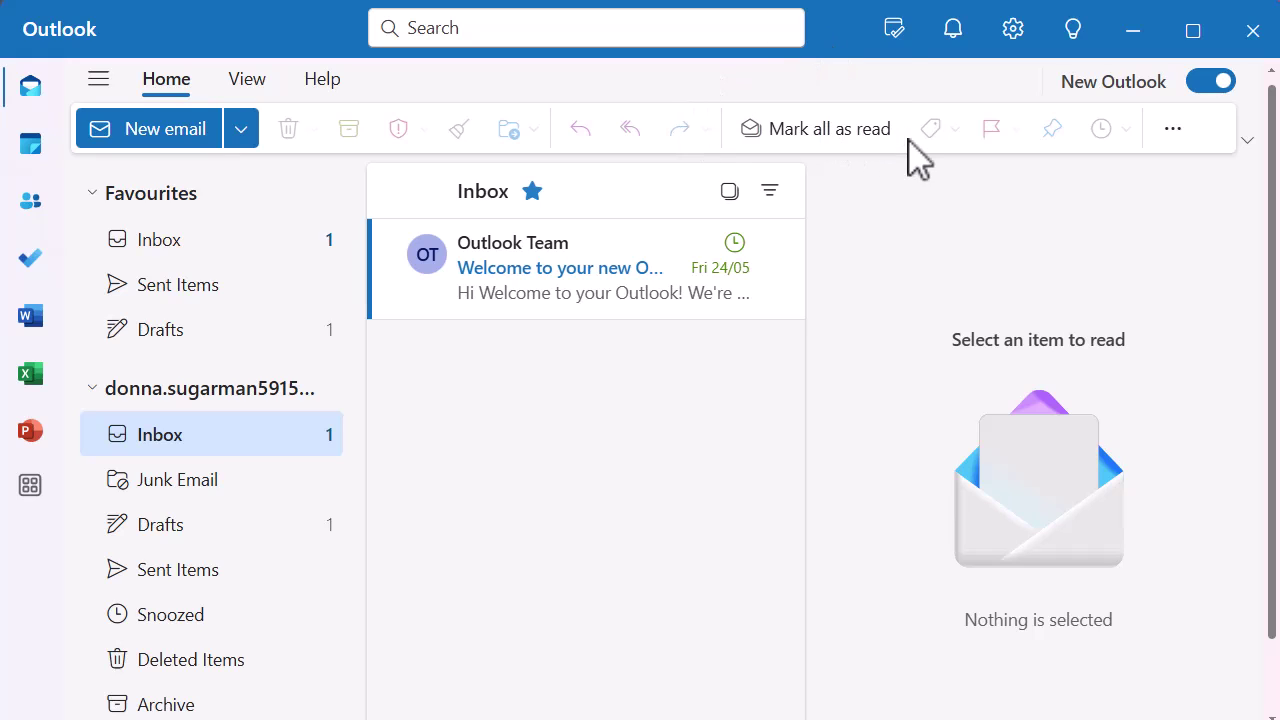
left_click(1172, 135)
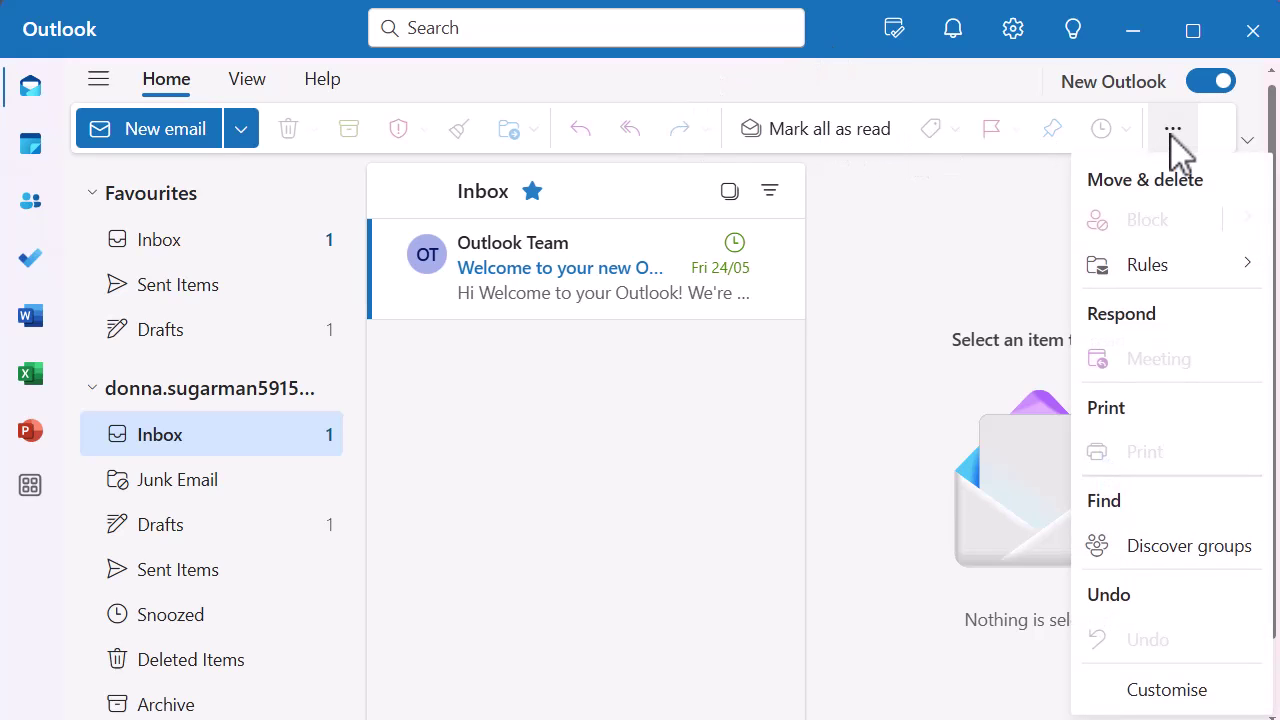
mouse_move(1176, 280)
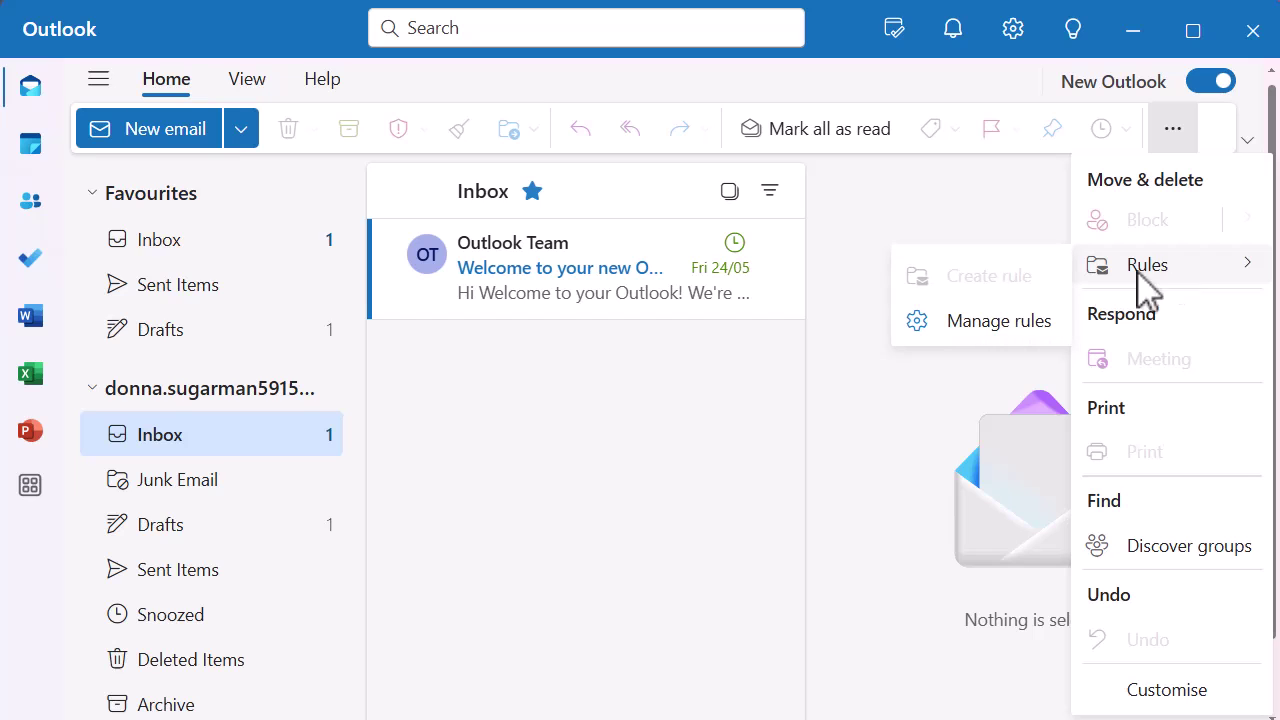
left_click(998, 322)
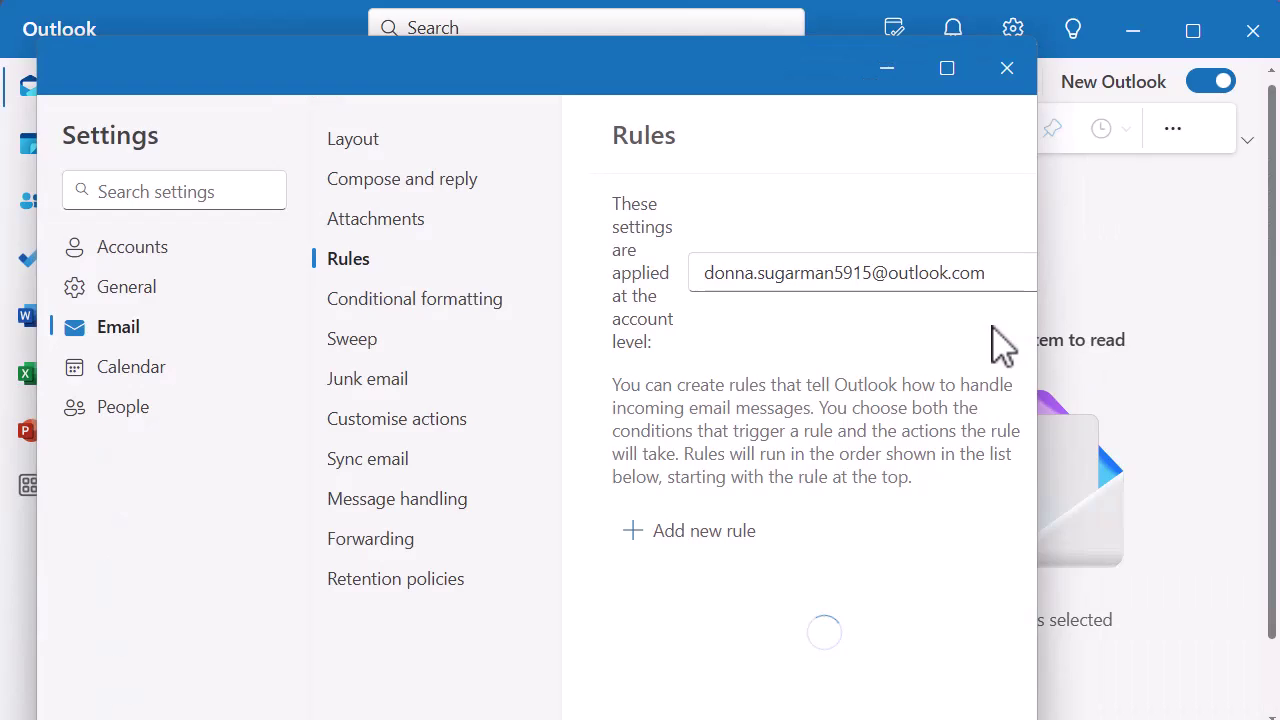
left_click_drag(794, 77, 796, 45)
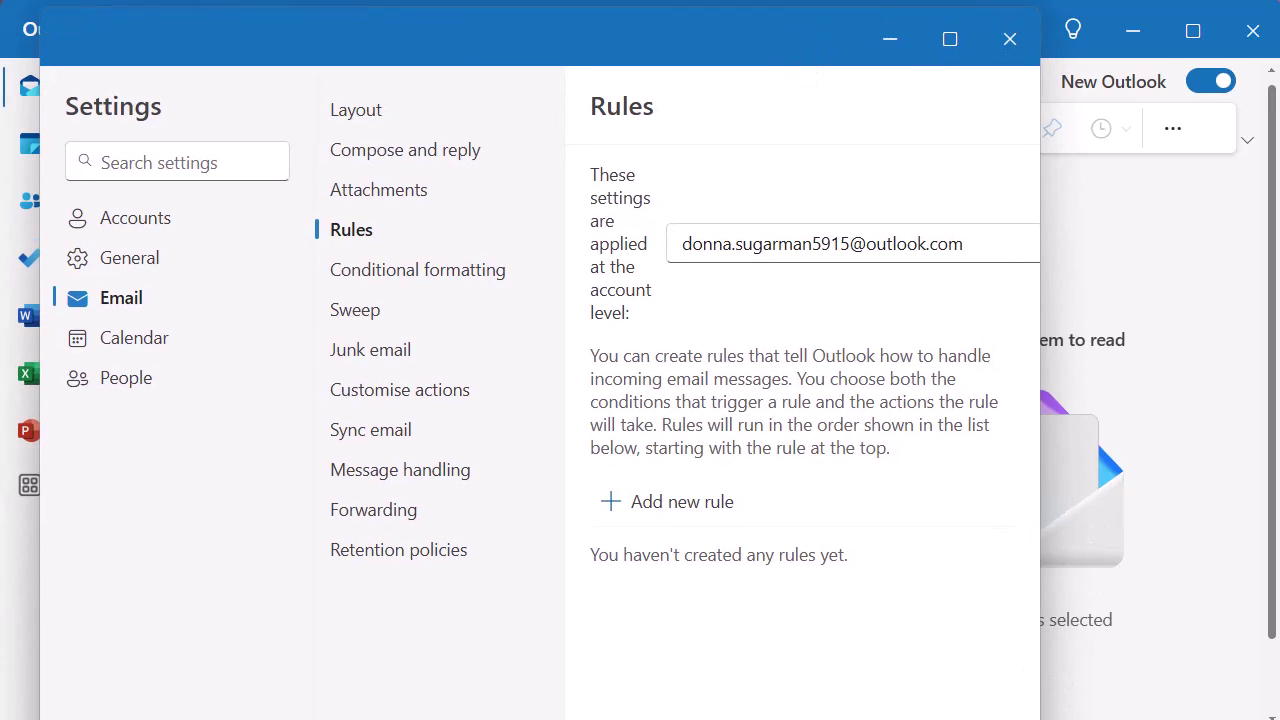
left_click_drag(1040, 719, 1185, 702)
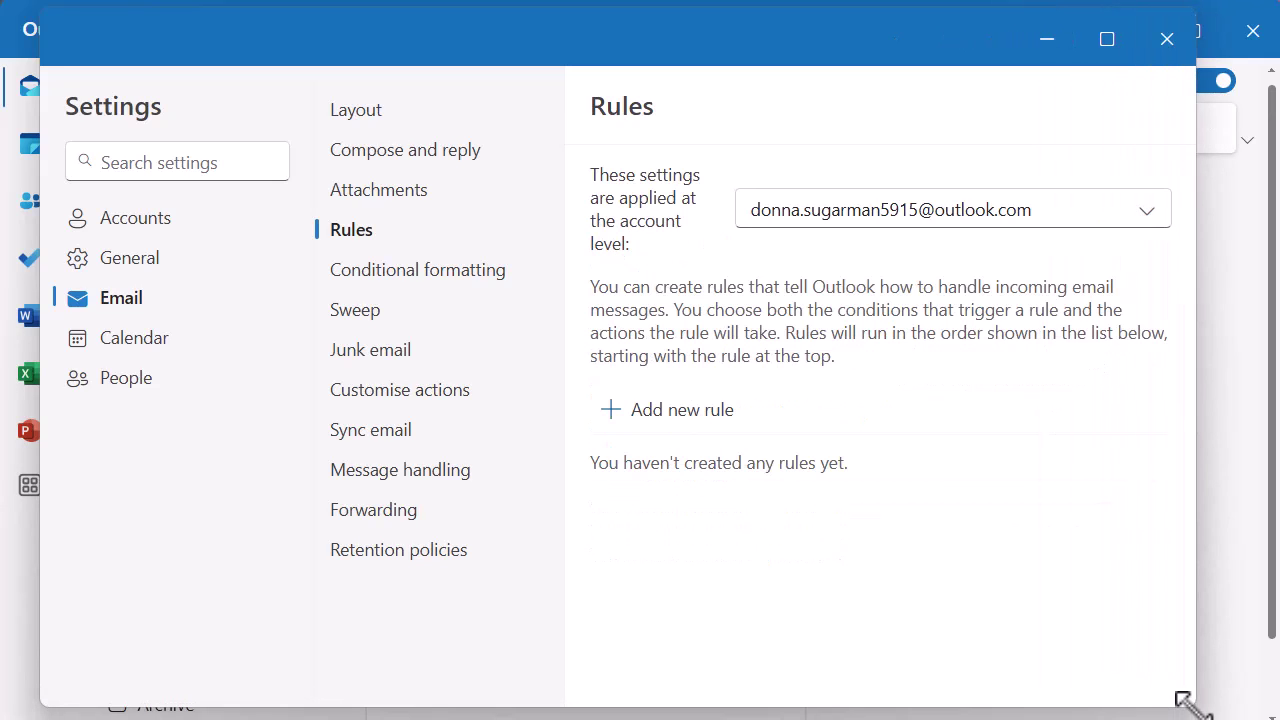
Add a new email rule titled 'Project Paris - Sent Items'
left_click(700, 425)
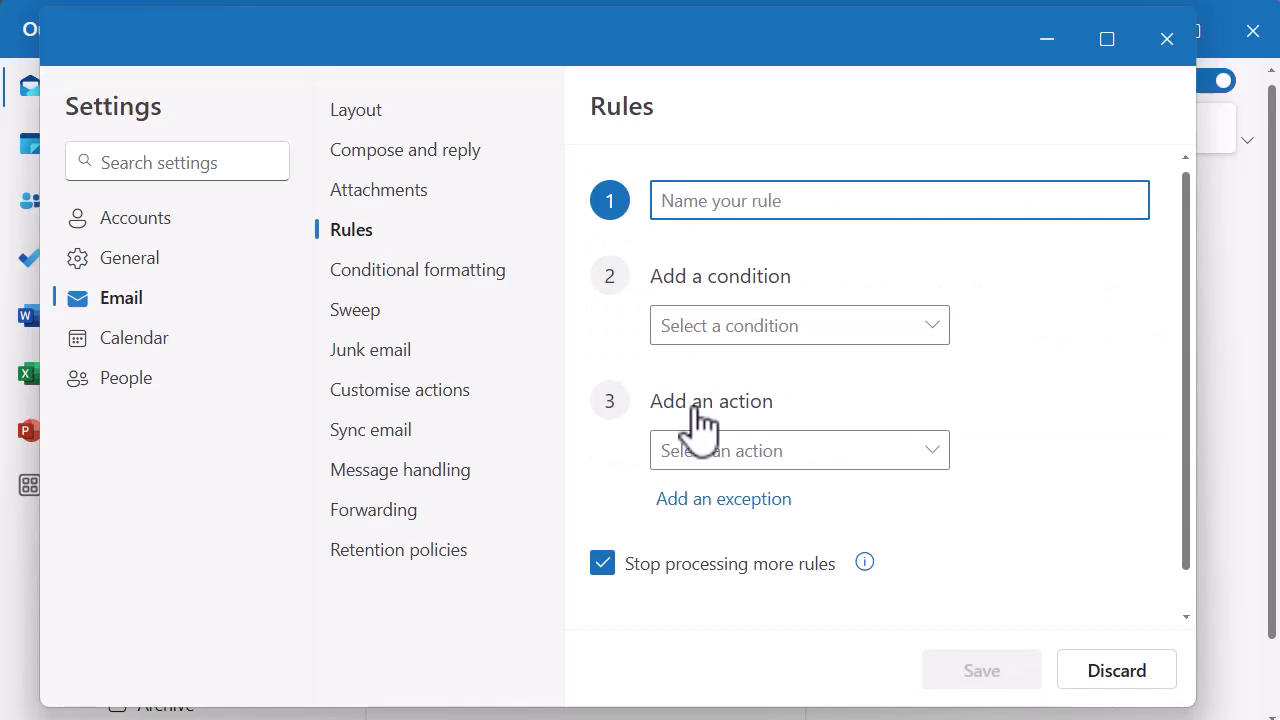
type("Project par")
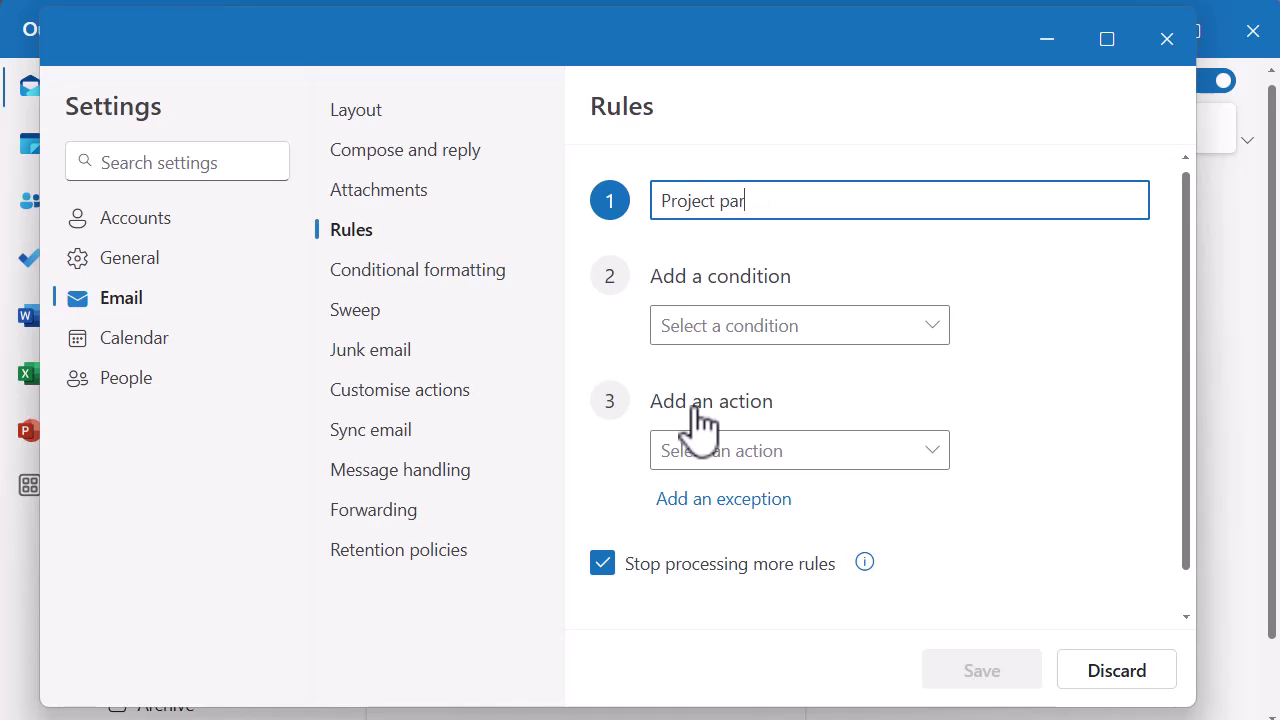
type("t")
key("BackSpace")
key("BackSpace")
key("BackSpace")
key("BackSpace")
type("Paris - Sent itesm")
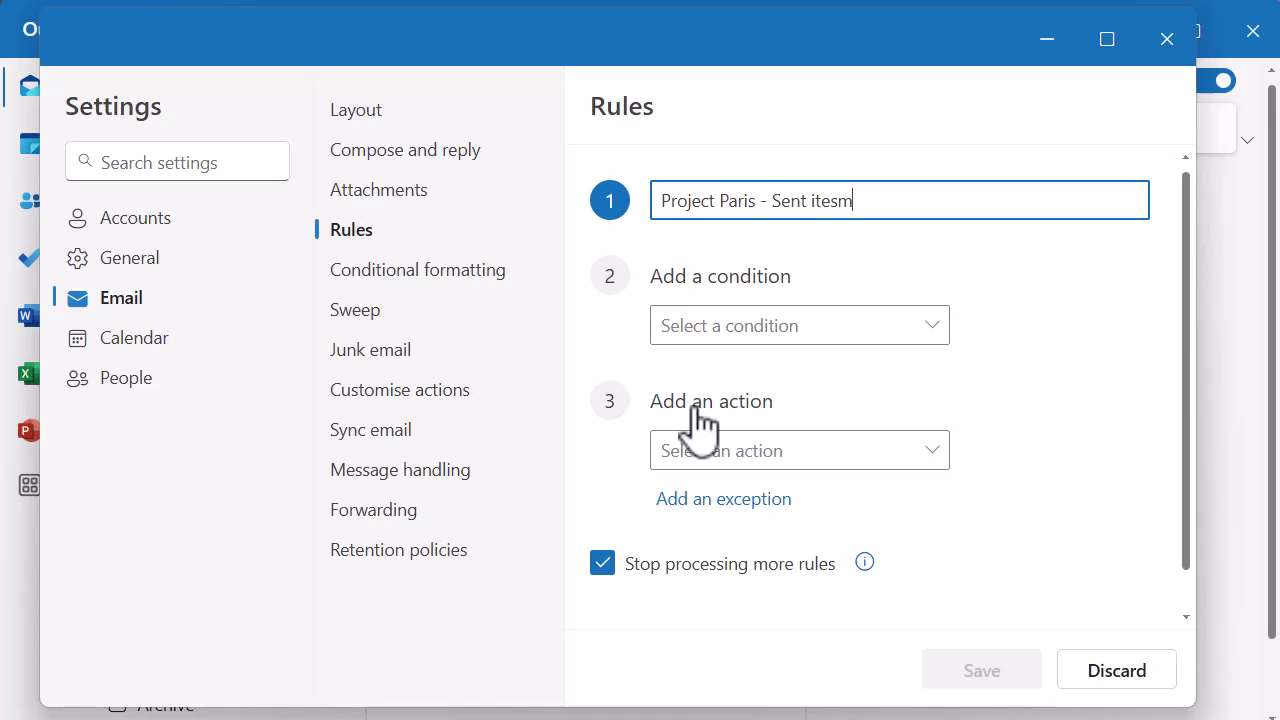
key("BackSpace")
key("BackSpace")
key("BackSpace")
key("BackSpace")
type("Items")
Add rule conditions: From your own outlook.com account, and I'm on the Cc line
left_click(755, 335)
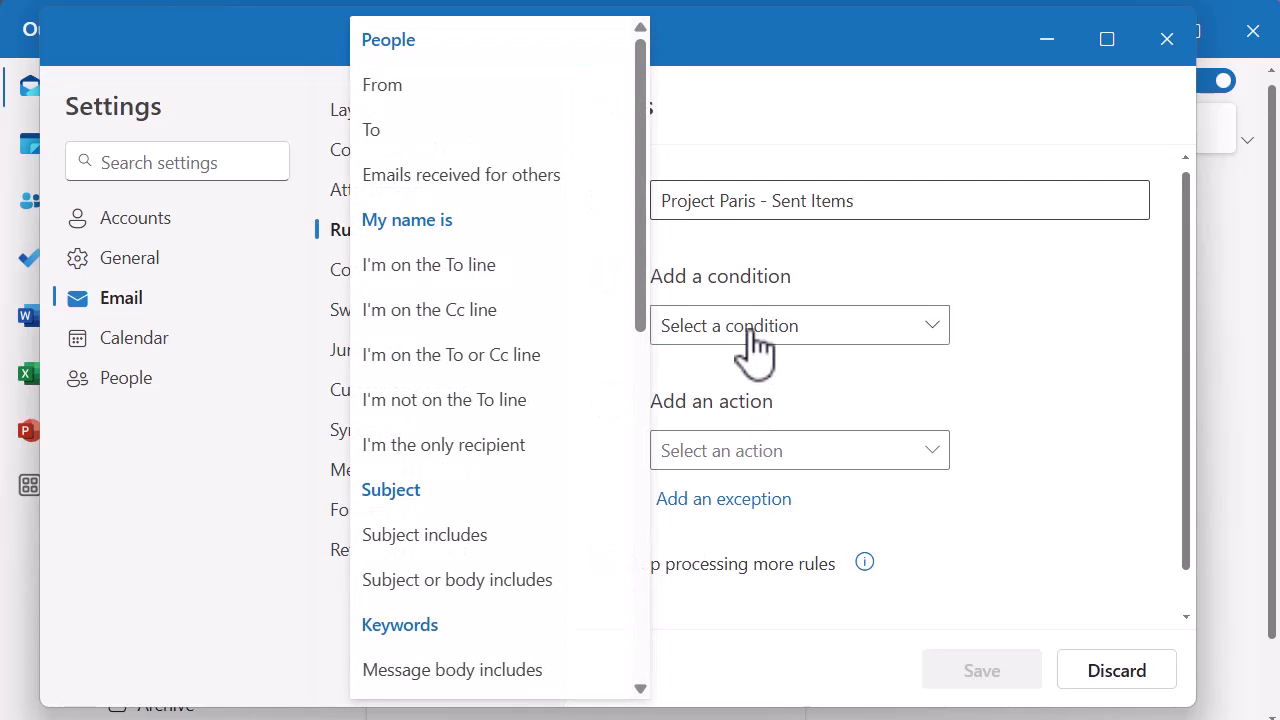
left_click(456, 88)
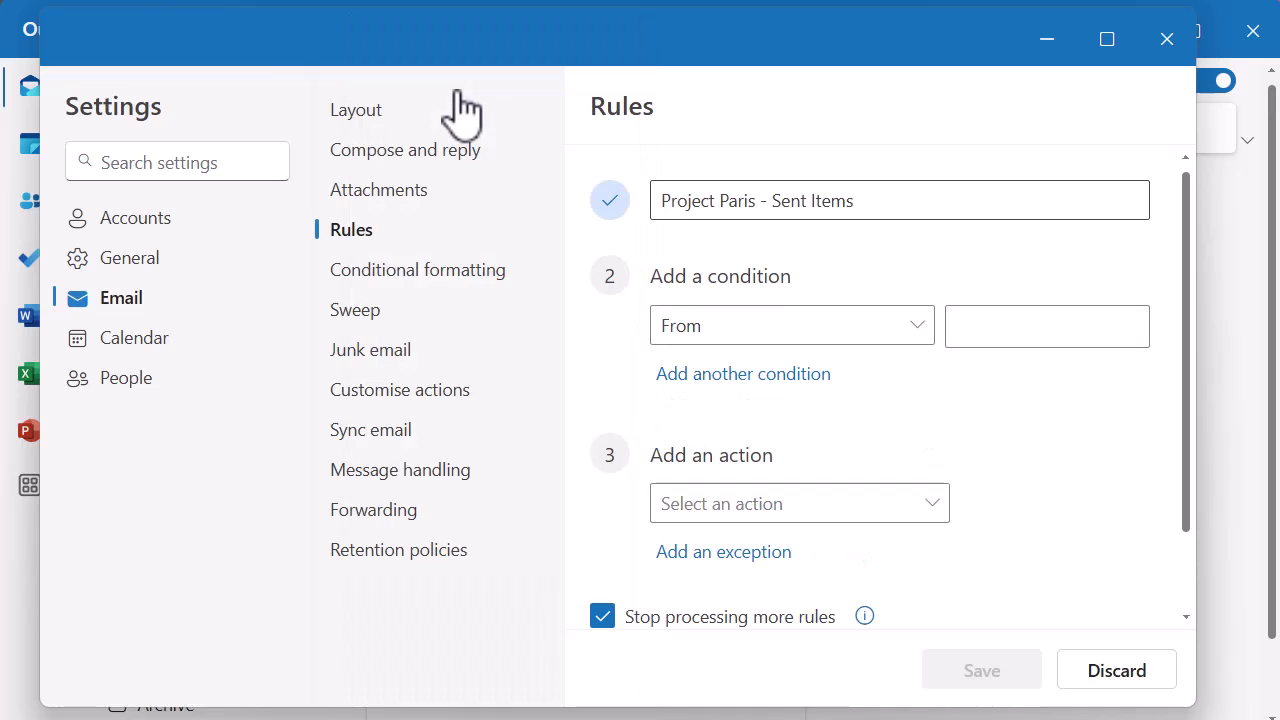
left_click(969, 323)
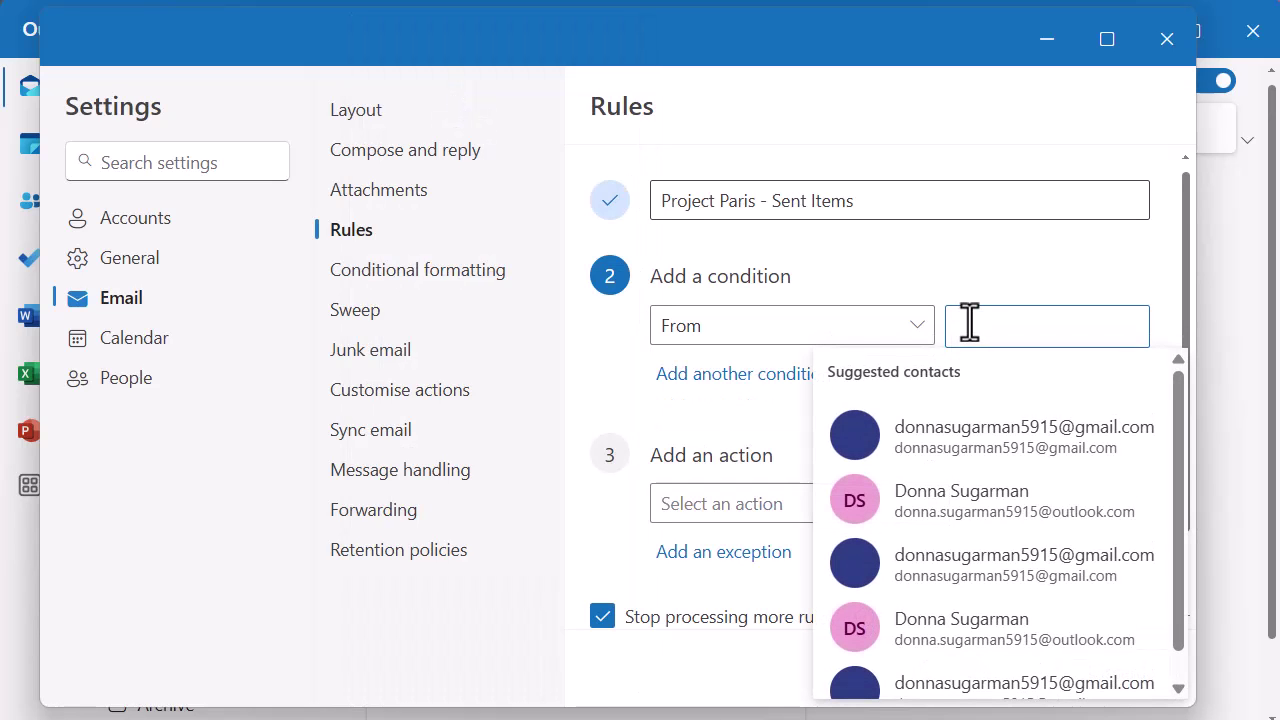
left_click(943, 510)
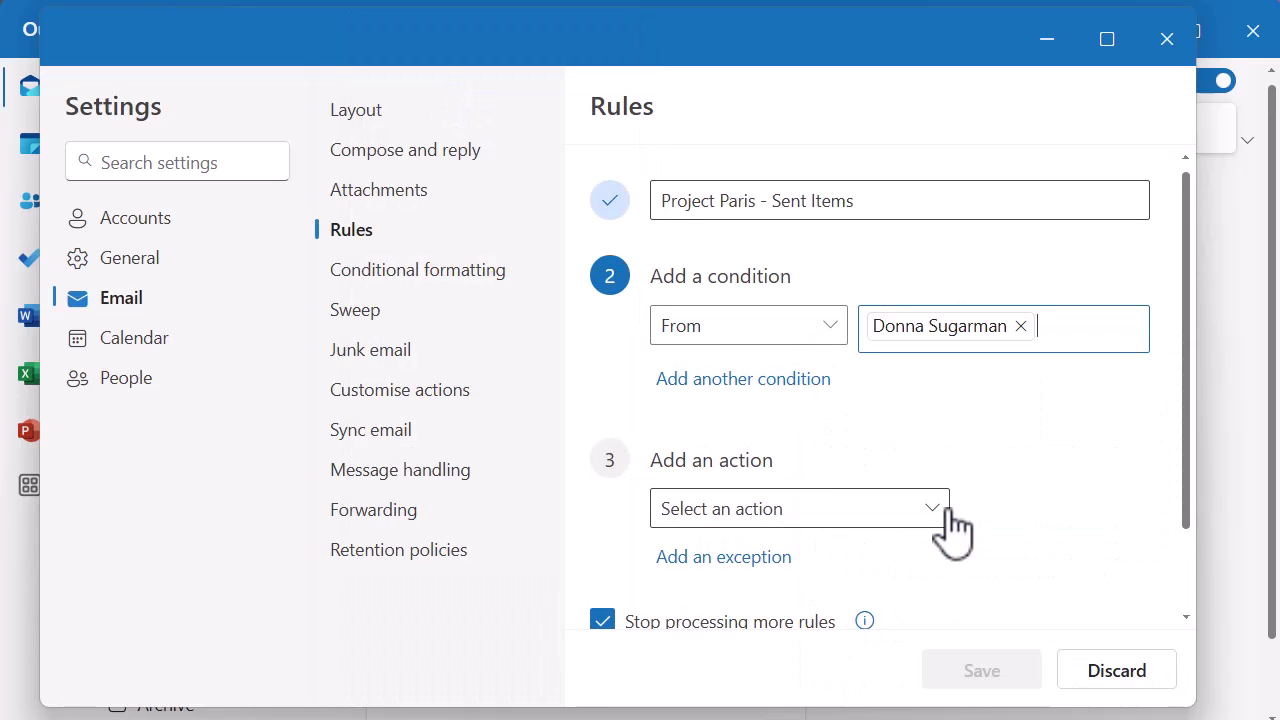
left_click(764, 398)
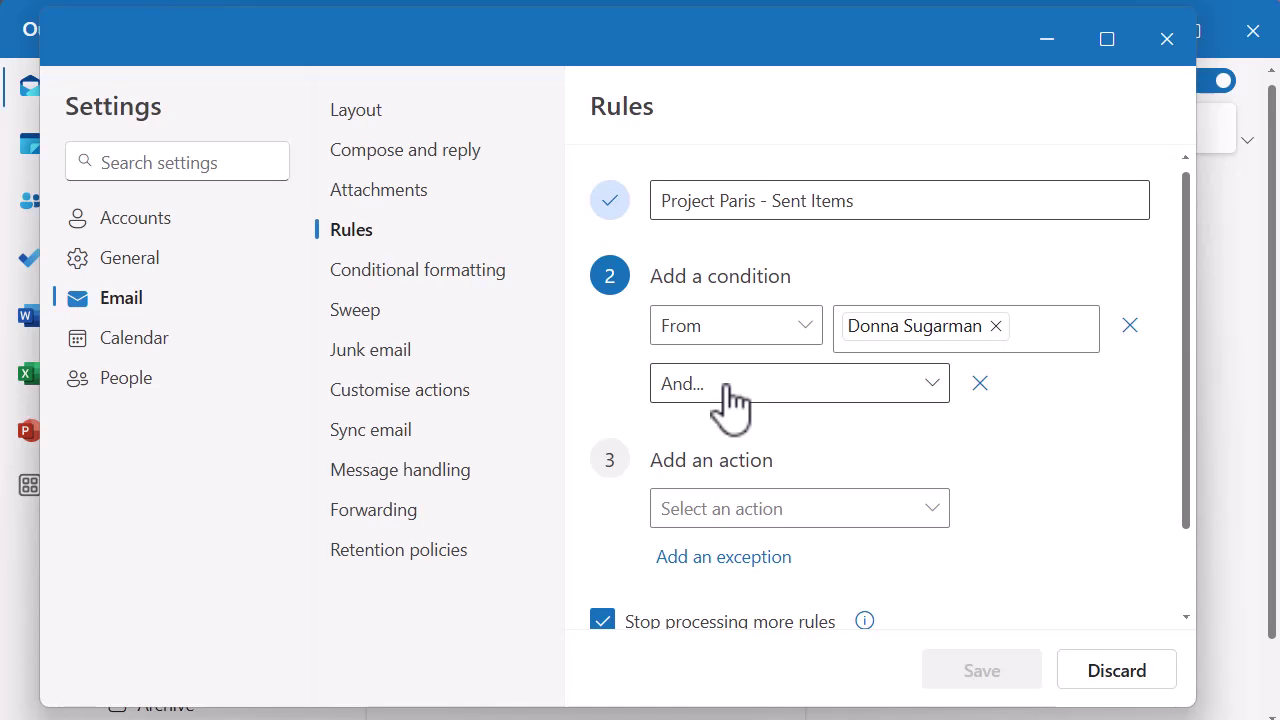
left_click(728, 390)
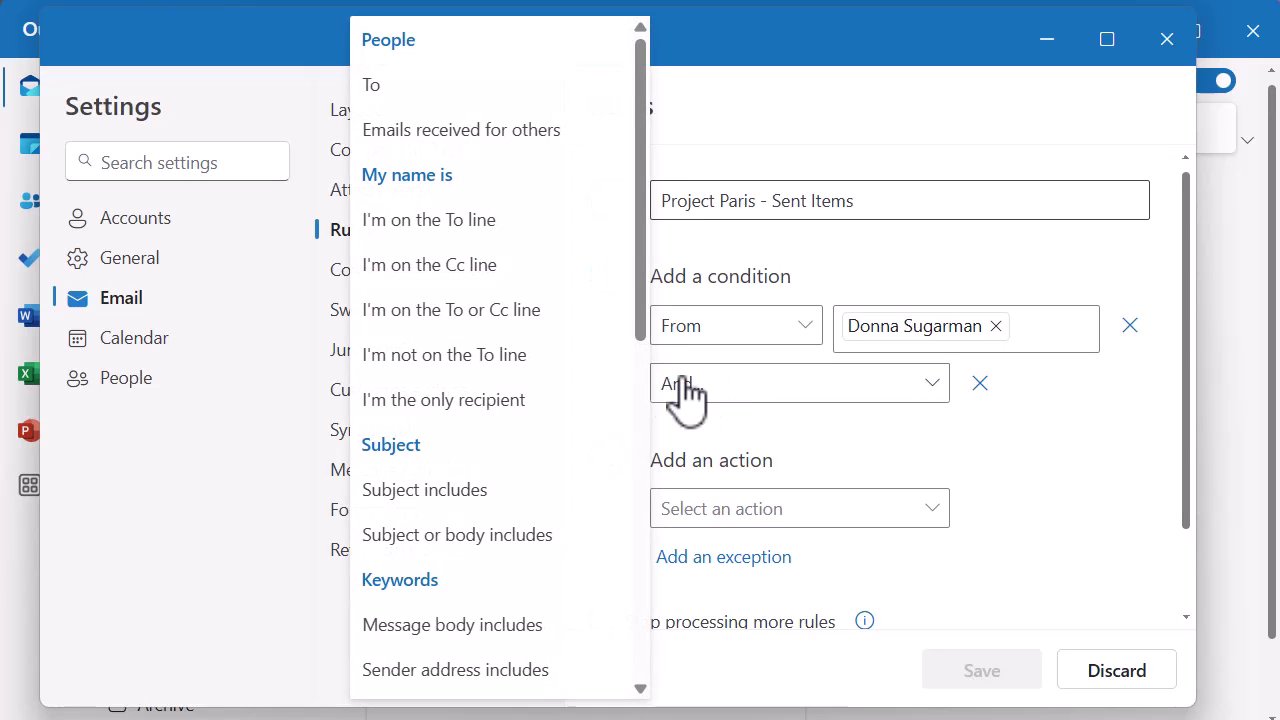
left_click(514, 284)
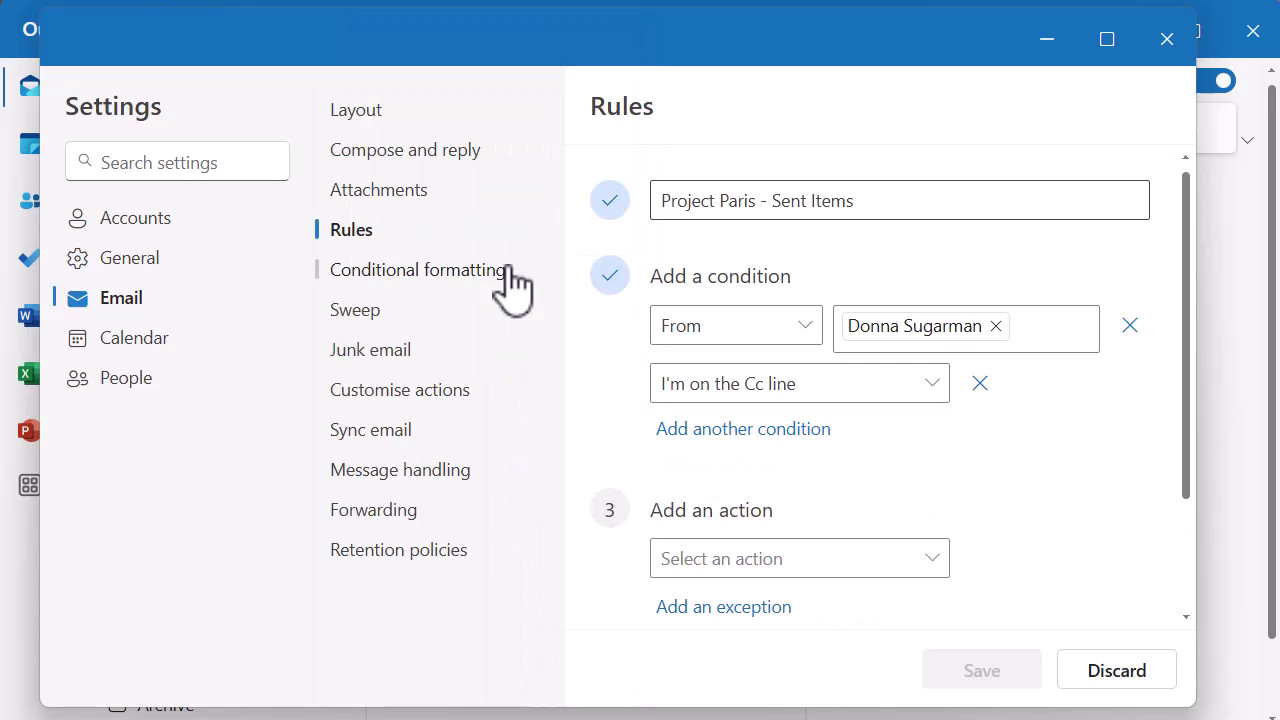
Add a third condition, Message body includes
left_click(745, 432)
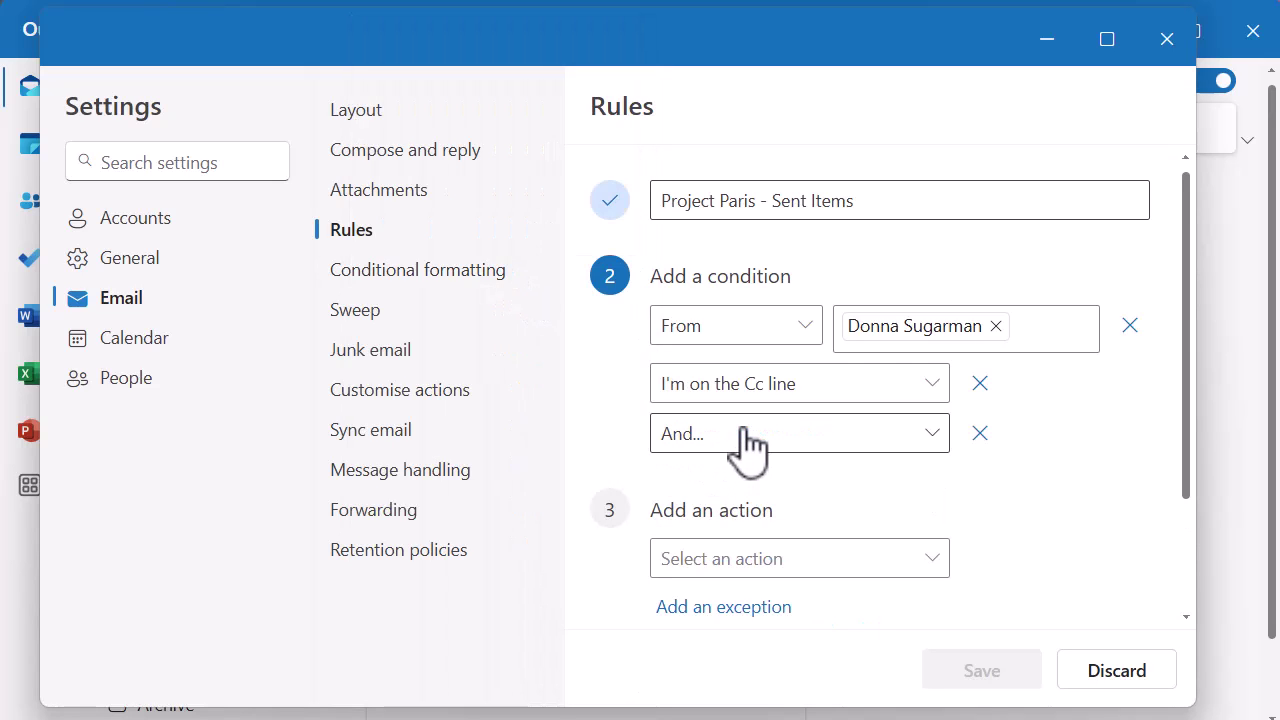
left_click(758, 436)
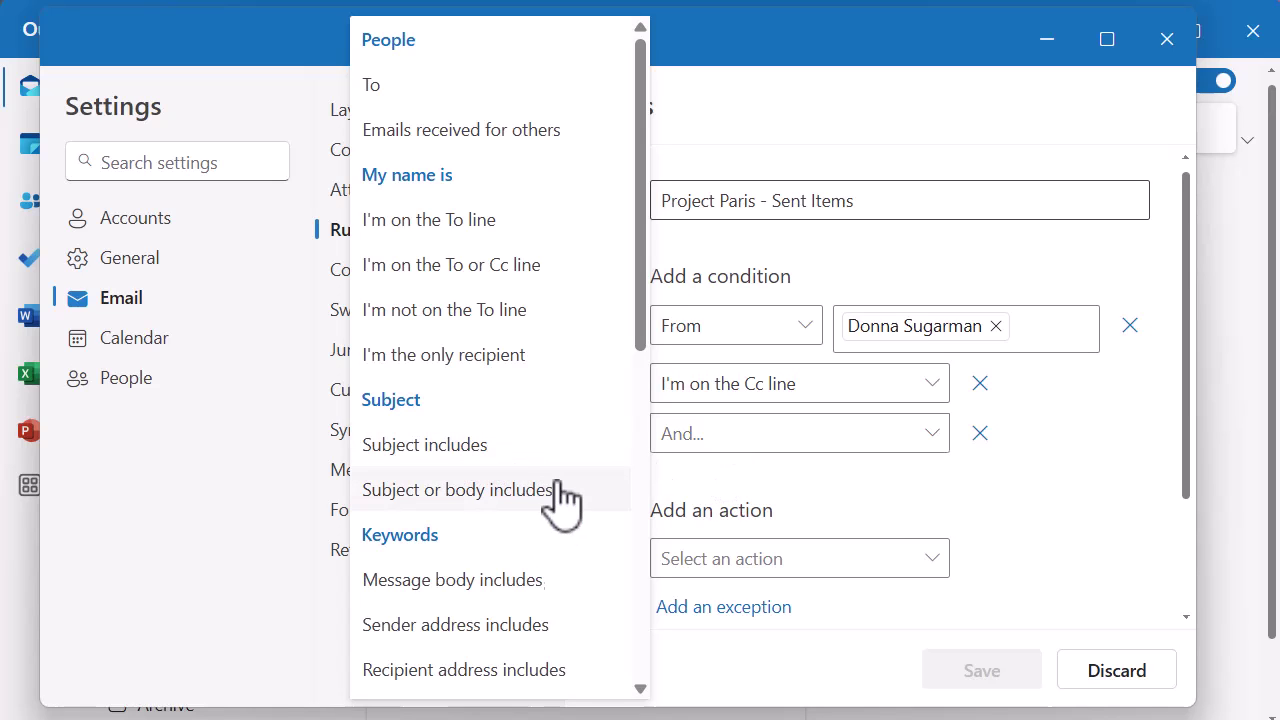
left_click(490, 583)
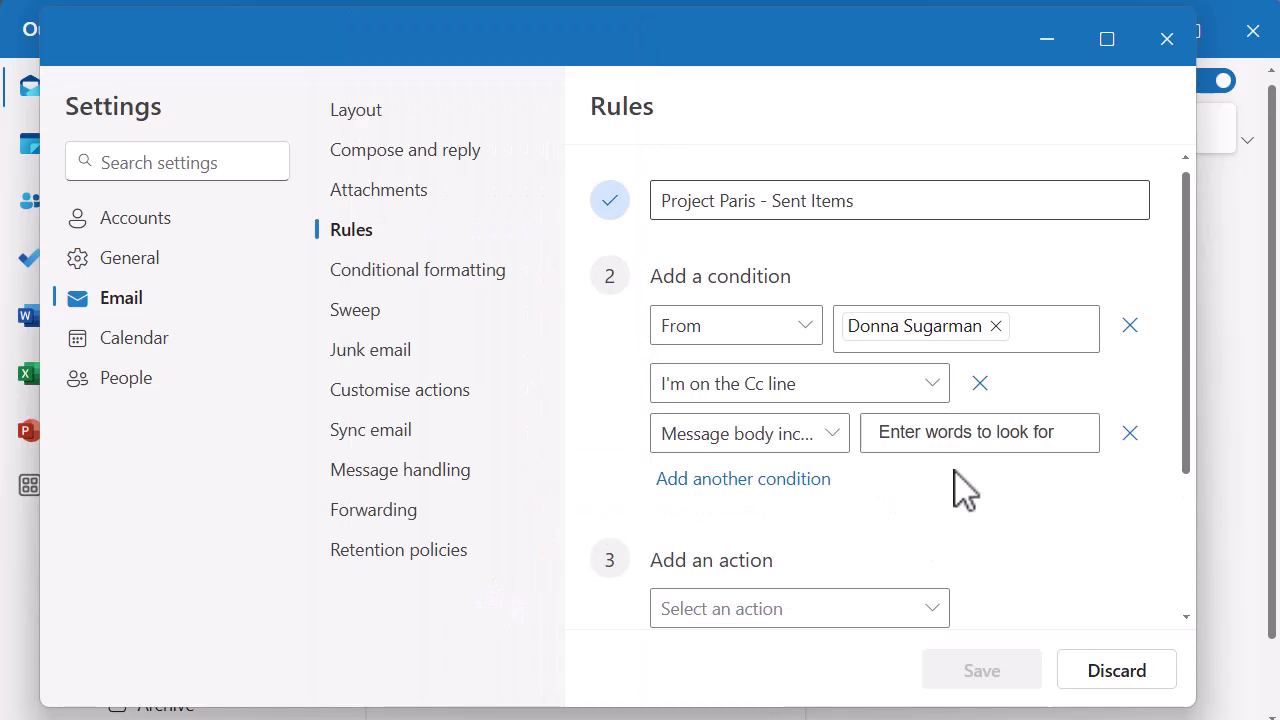
Enter #projectparis as the words the message body must include
left_click(953, 444)
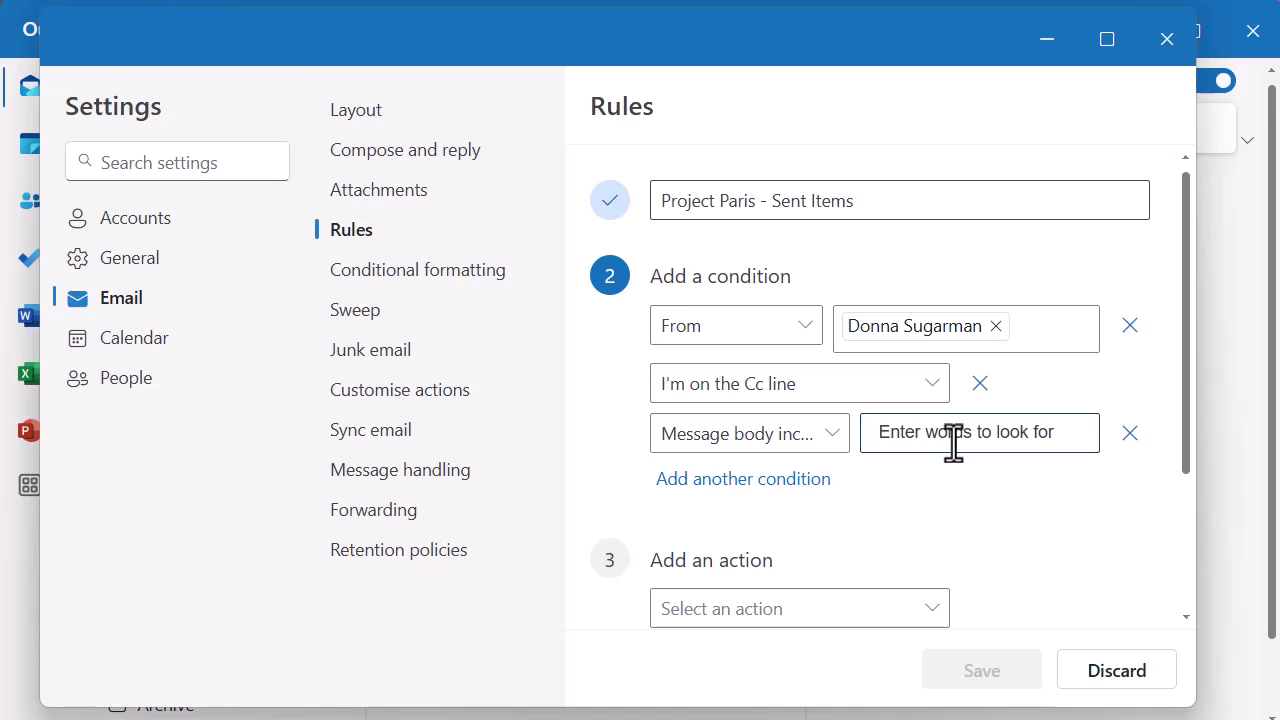
type("#pr")
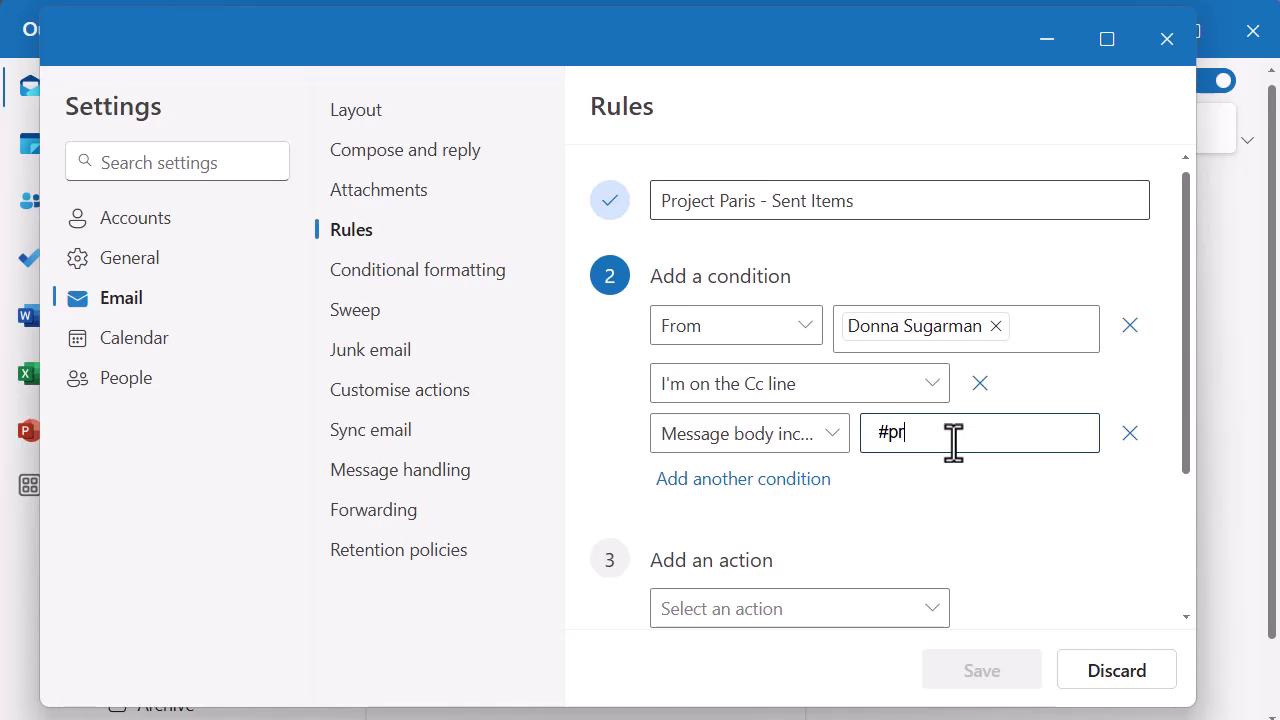
type("ojectparis")
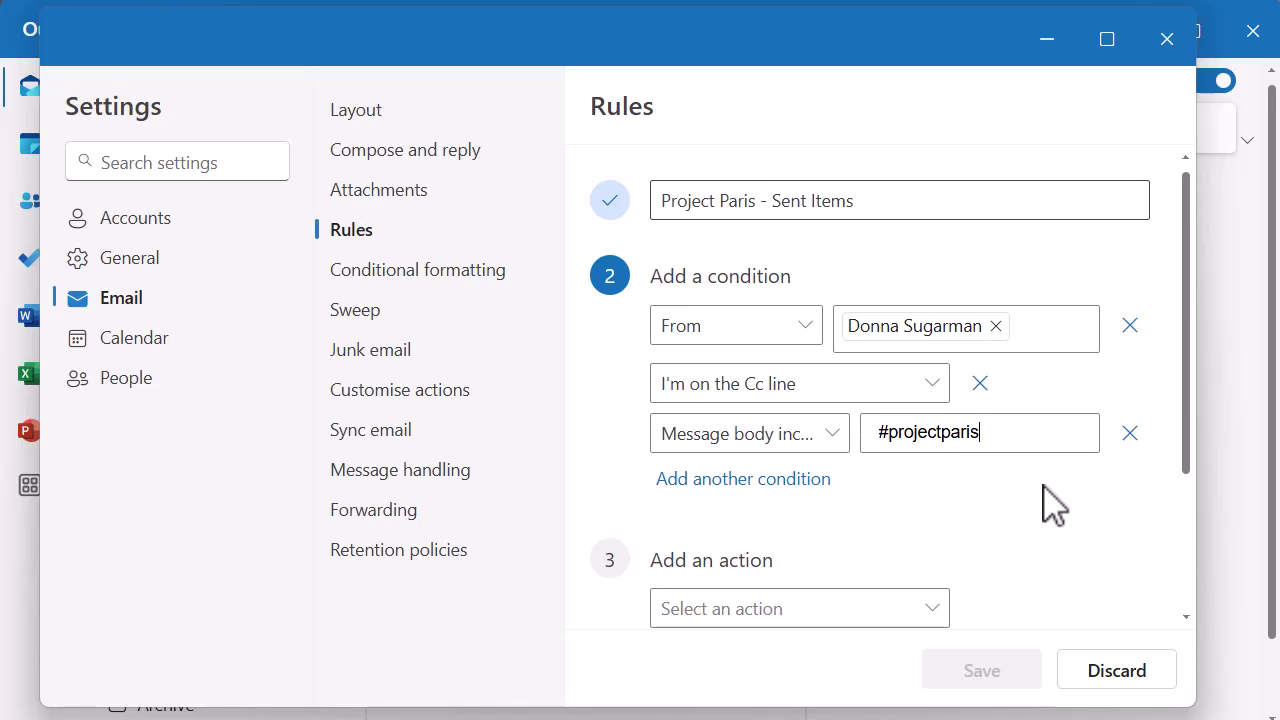
Set the rule action to Move to and browse the destination folder list
left_click(839, 609)
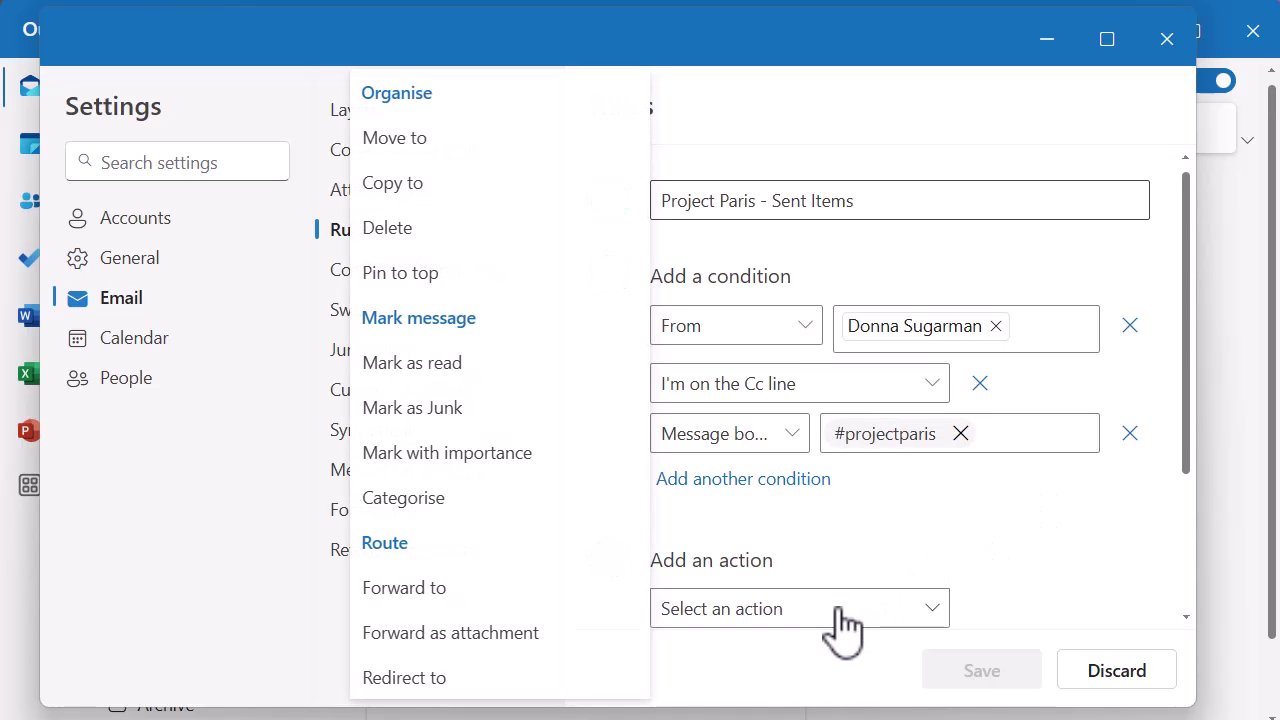
left_click(437, 140)
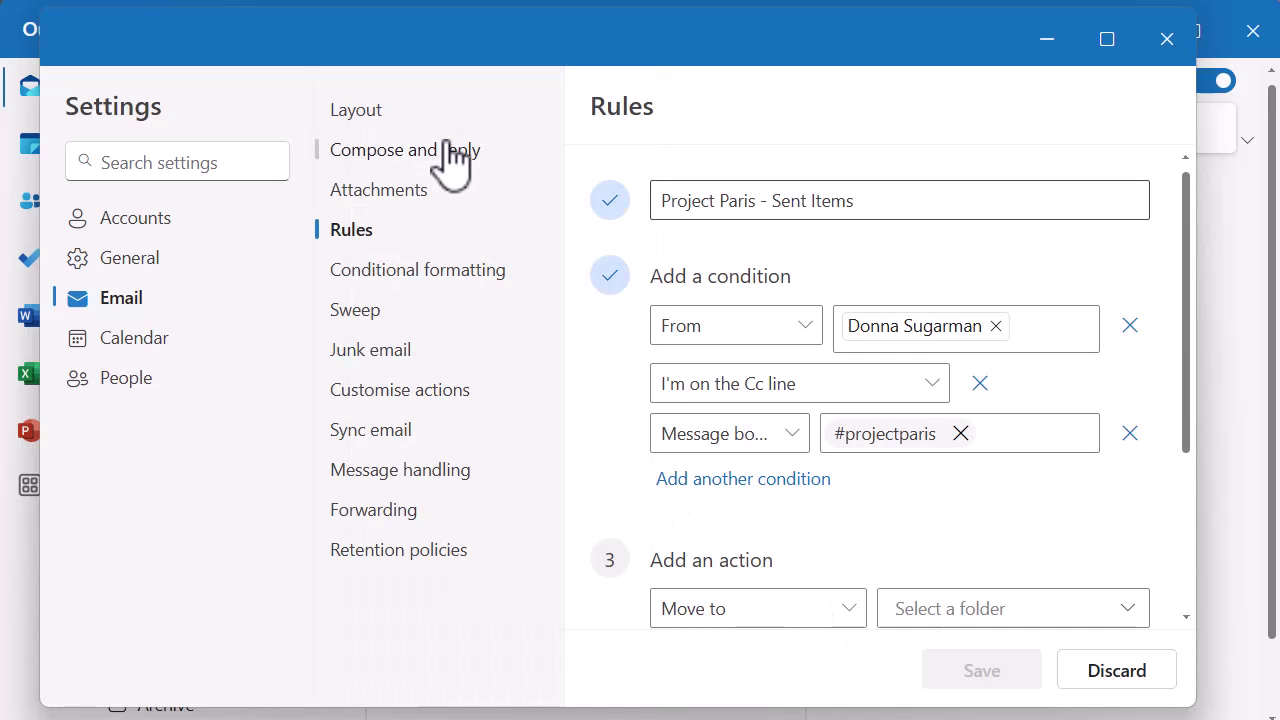
left_click(1120, 610)
scroll(1075, 648, "down", 5)
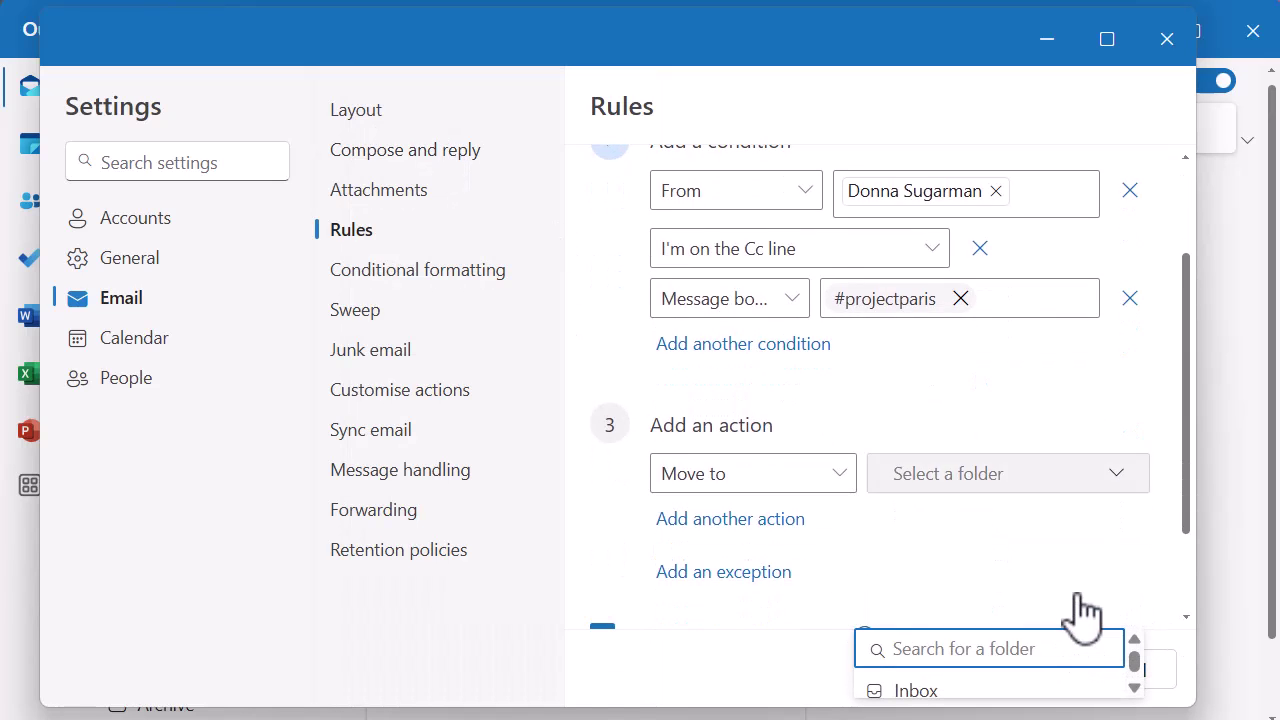
left_click(1134, 688)
left_click(1134, 688)
left_click(1134, 688)
left_click(1134, 688)
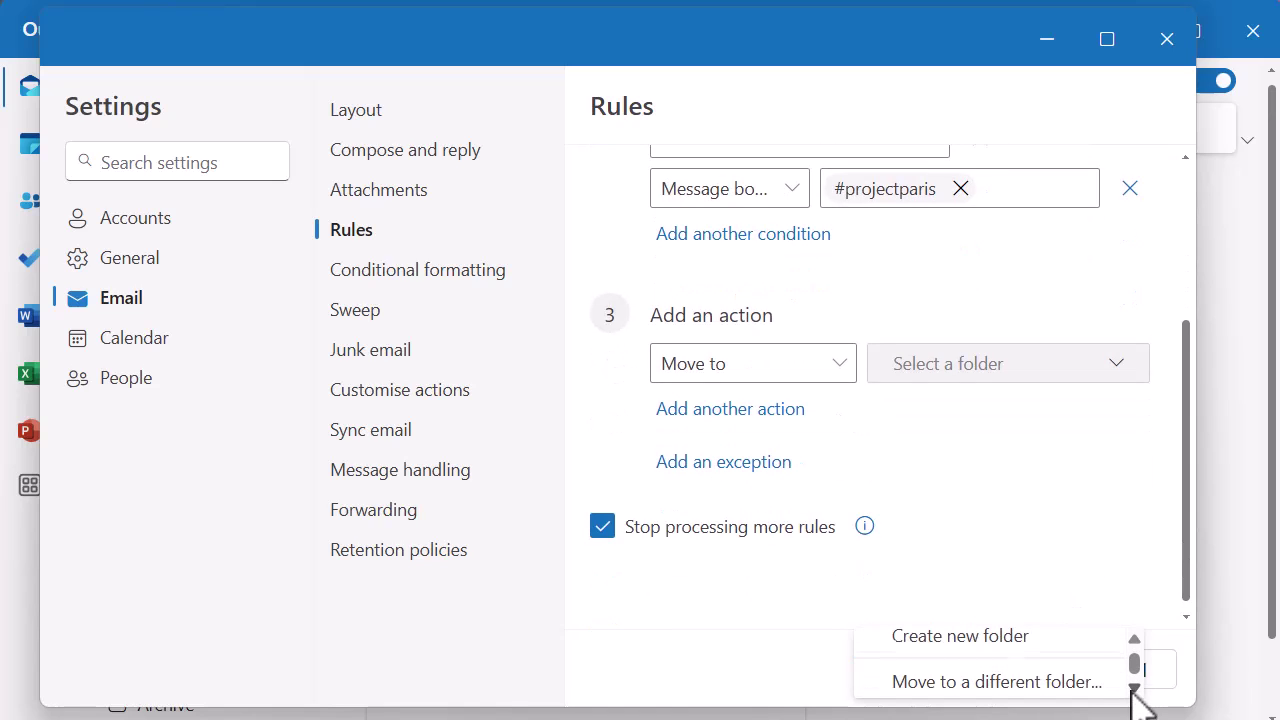
scroll(1143, 663, "up", 1)
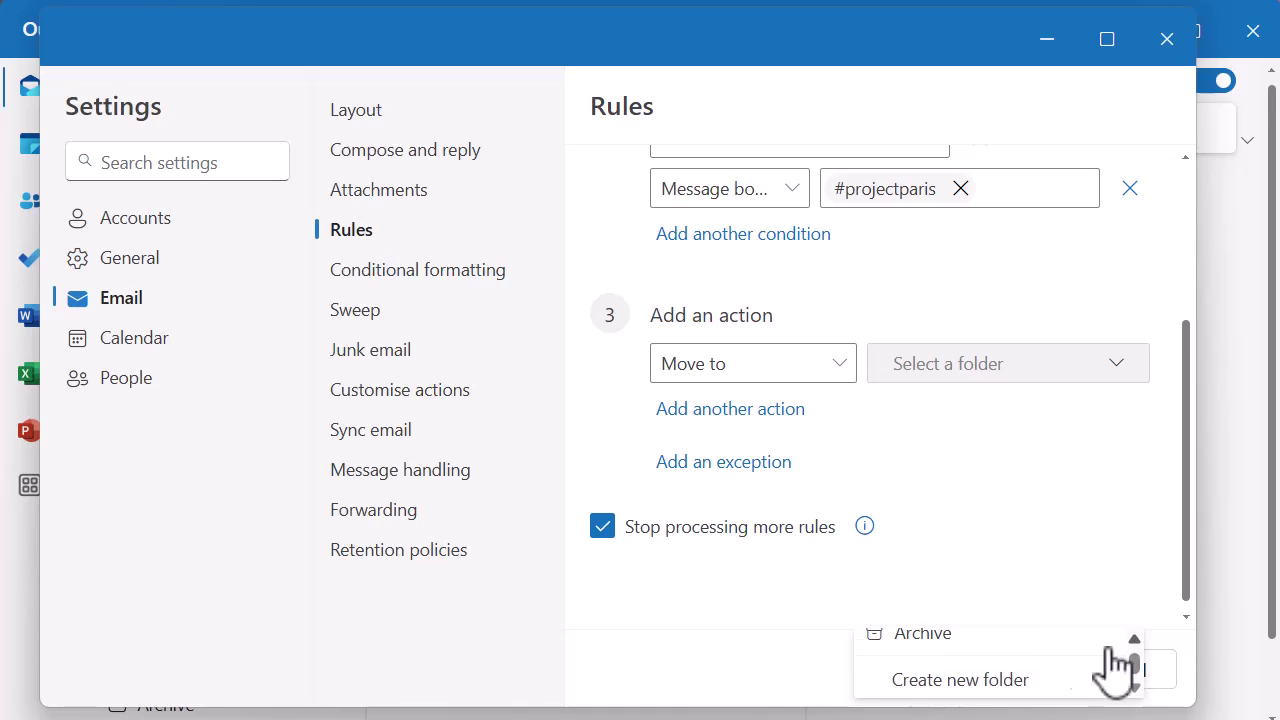
Create a new 'Project Paris' folder as the move destination
left_click(1014, 686)
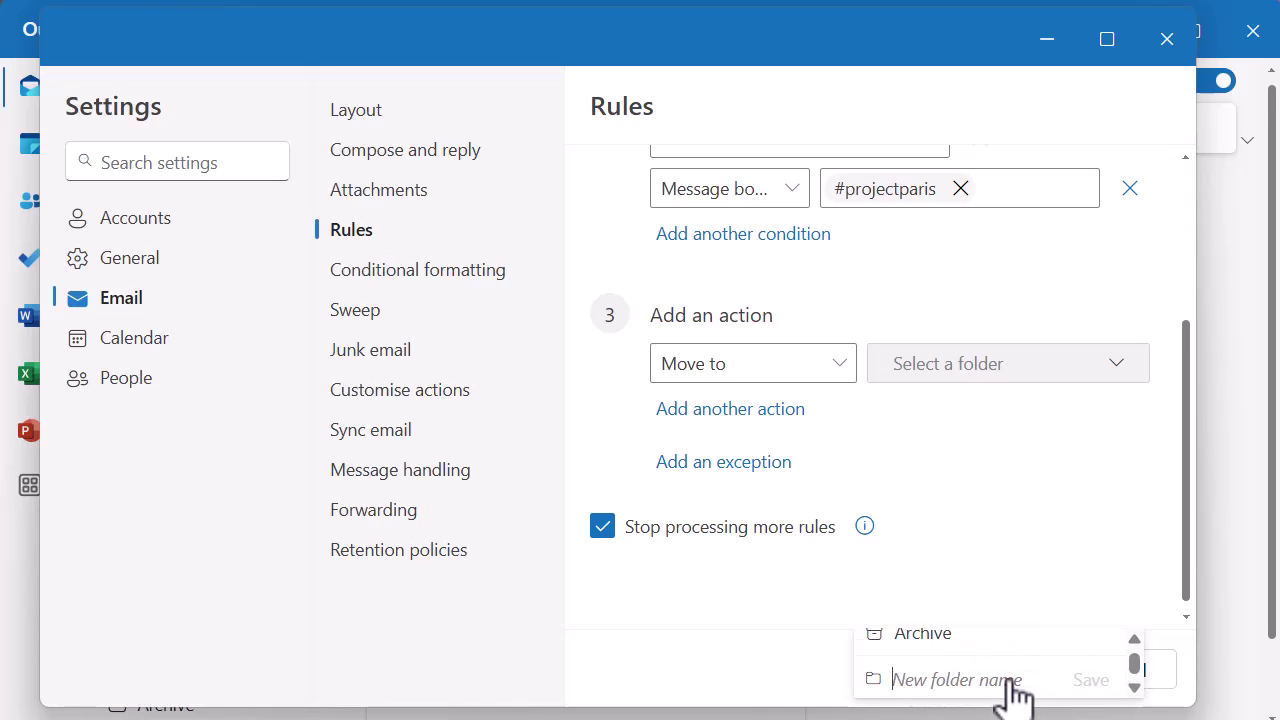
type("Project Pa")
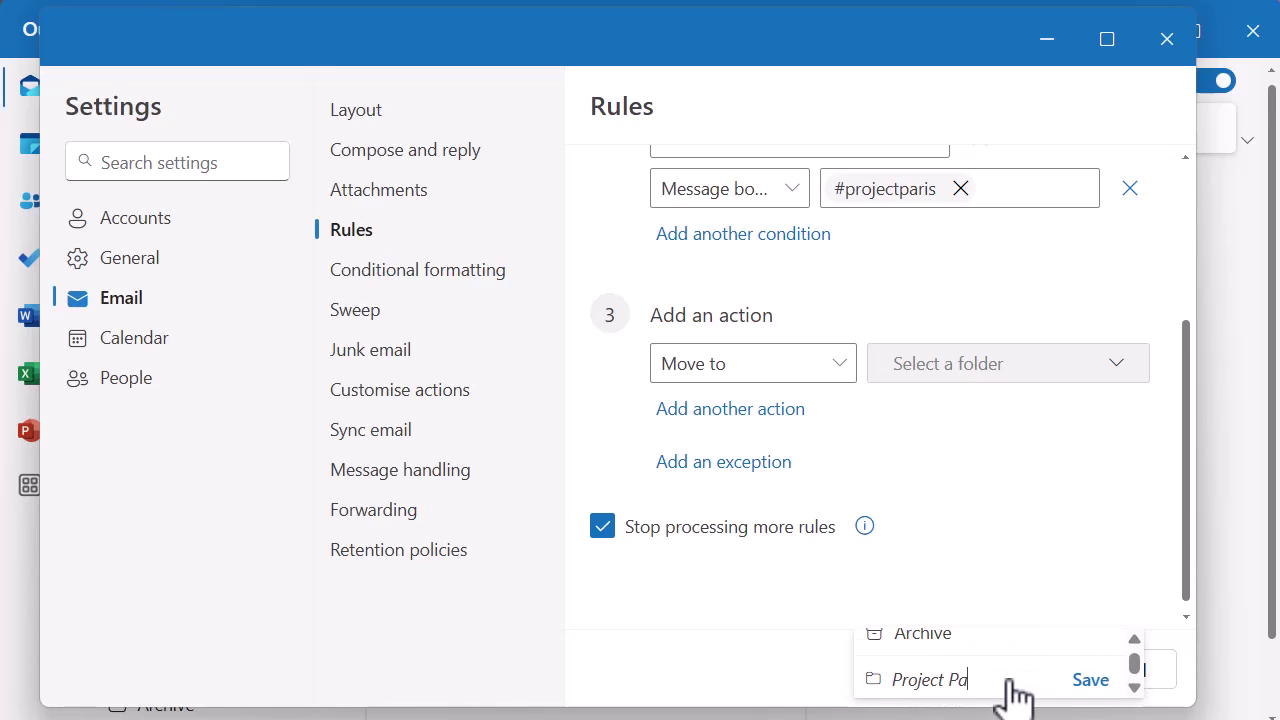
type("ris")
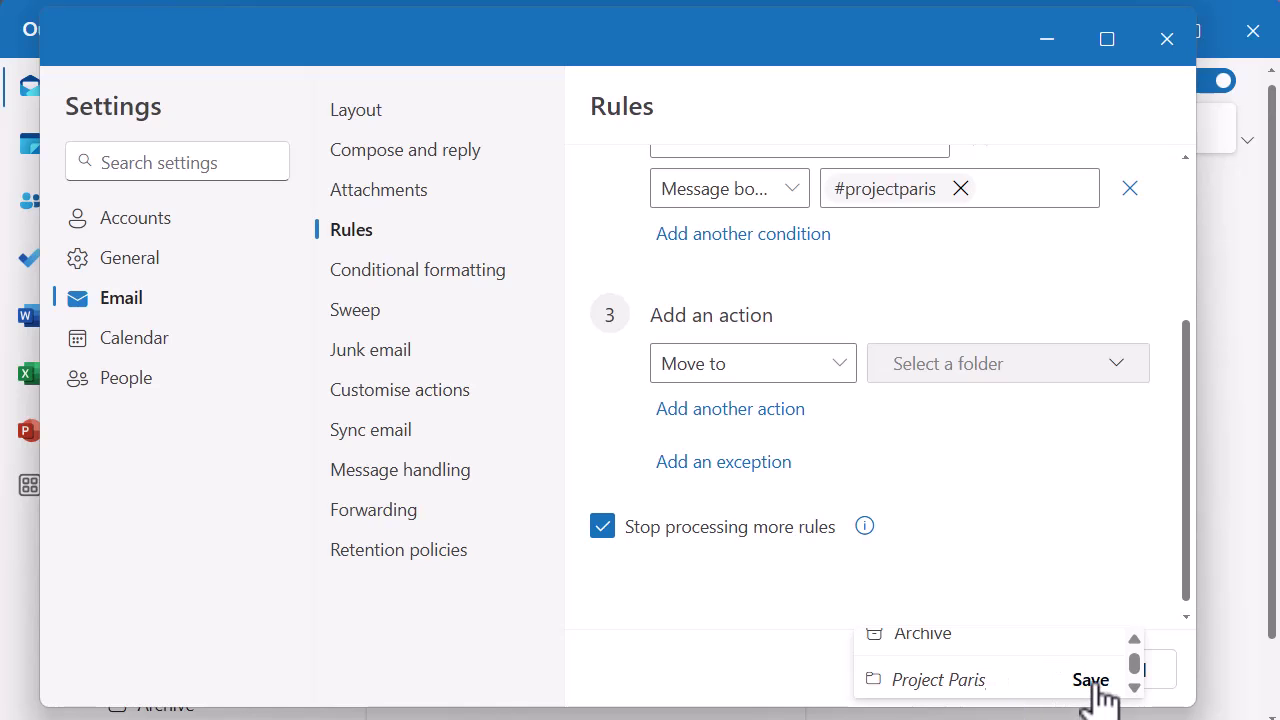
left_click(1091, 682)
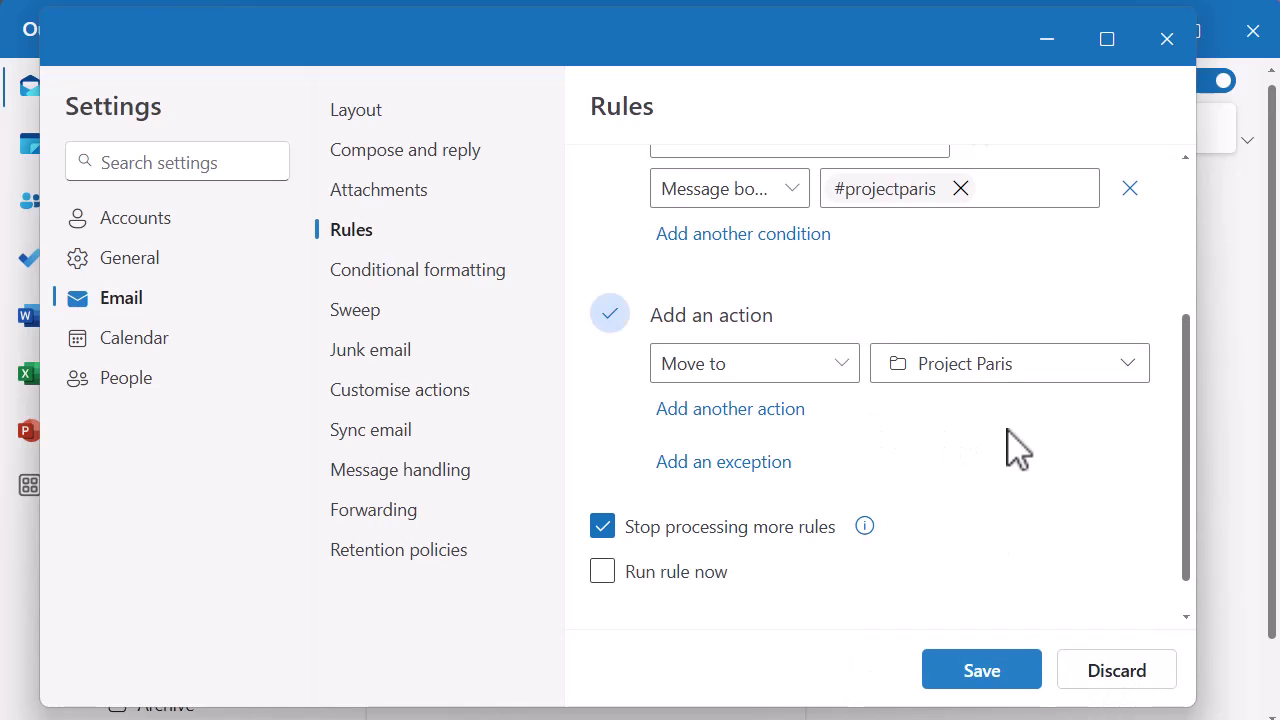
Review the rule's conditions and action, then save the 'Project Paris - Sent Items' rule
scroll(1007, 430, "up", 2)
scroll(1015, 447, "up", 1)
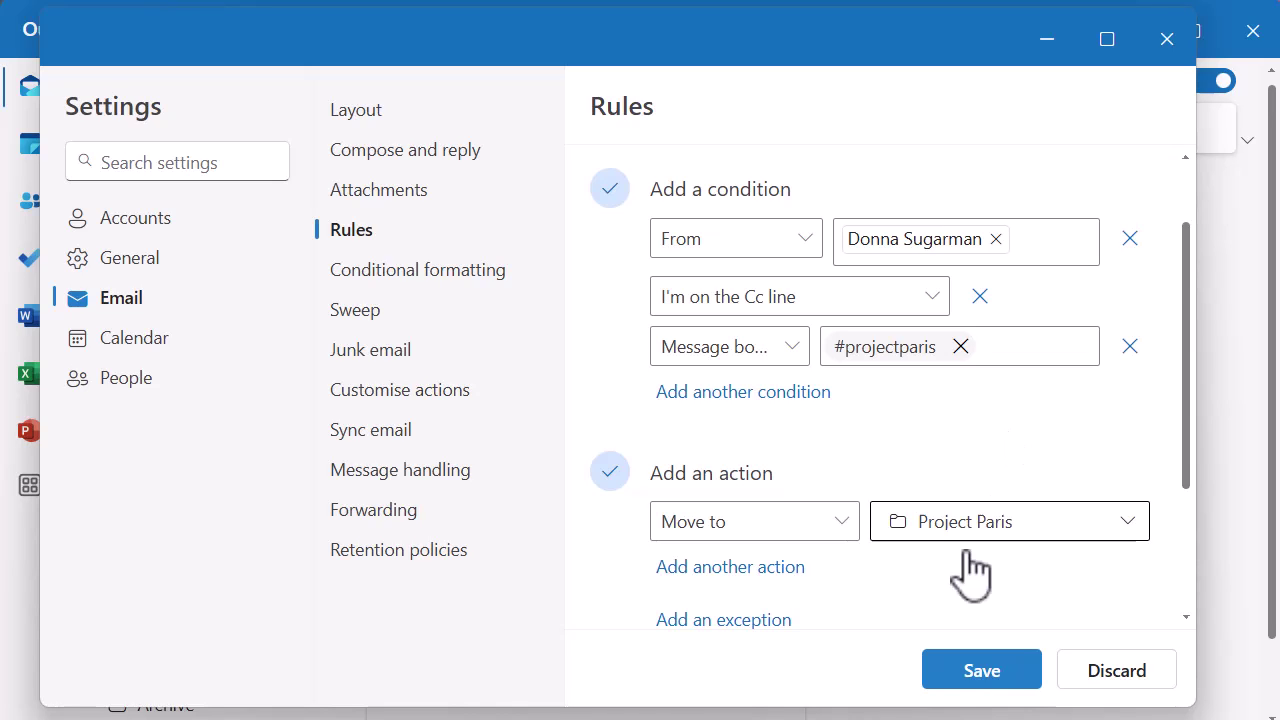
left_click(957, 683)
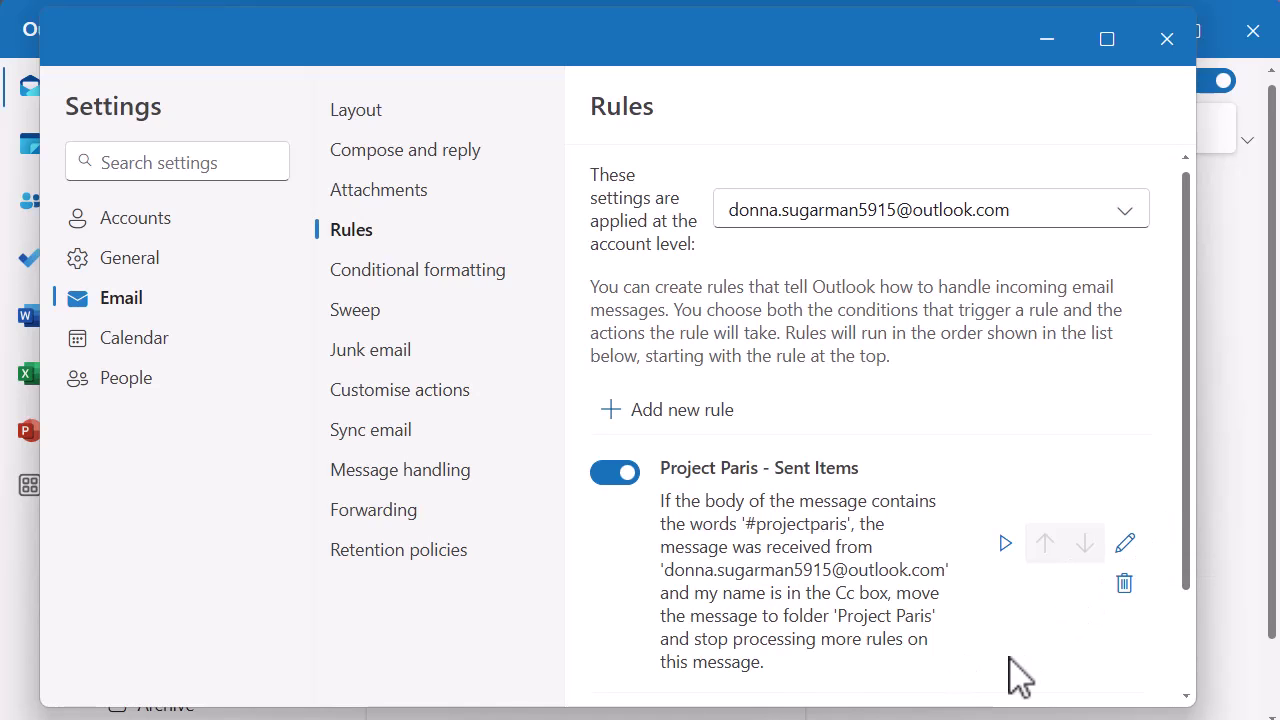
Leave Settings and bring the Weekly Project Update draft back to the front
scroll(1010, 675, "down", 1)
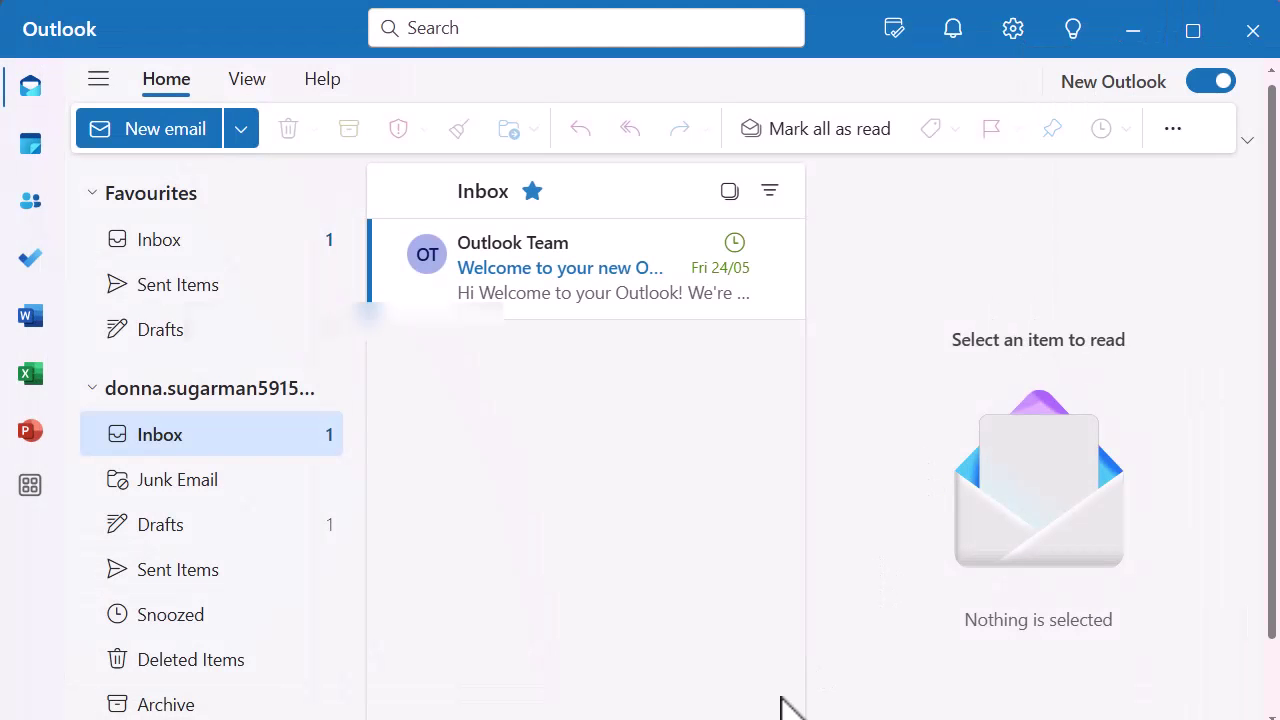
left_click(786, 718)
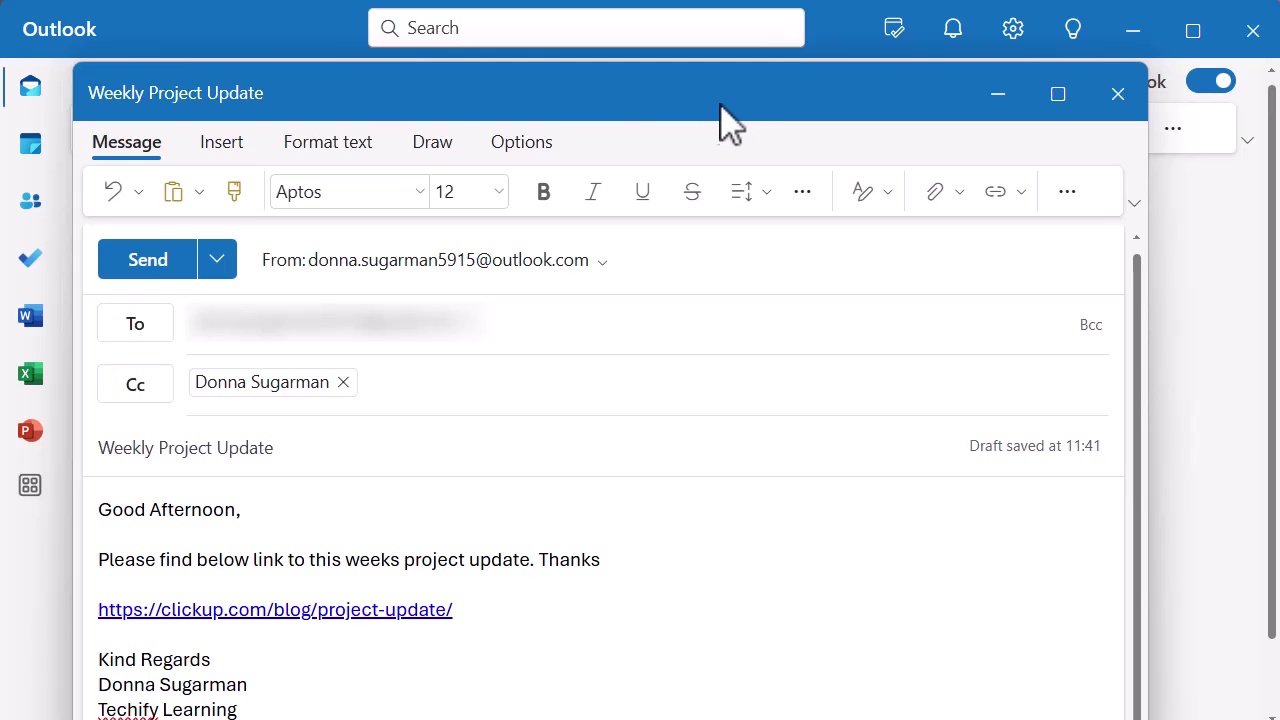
Send the Weekly Project Update email and open the Sent Items folder
left_click(128, 278)
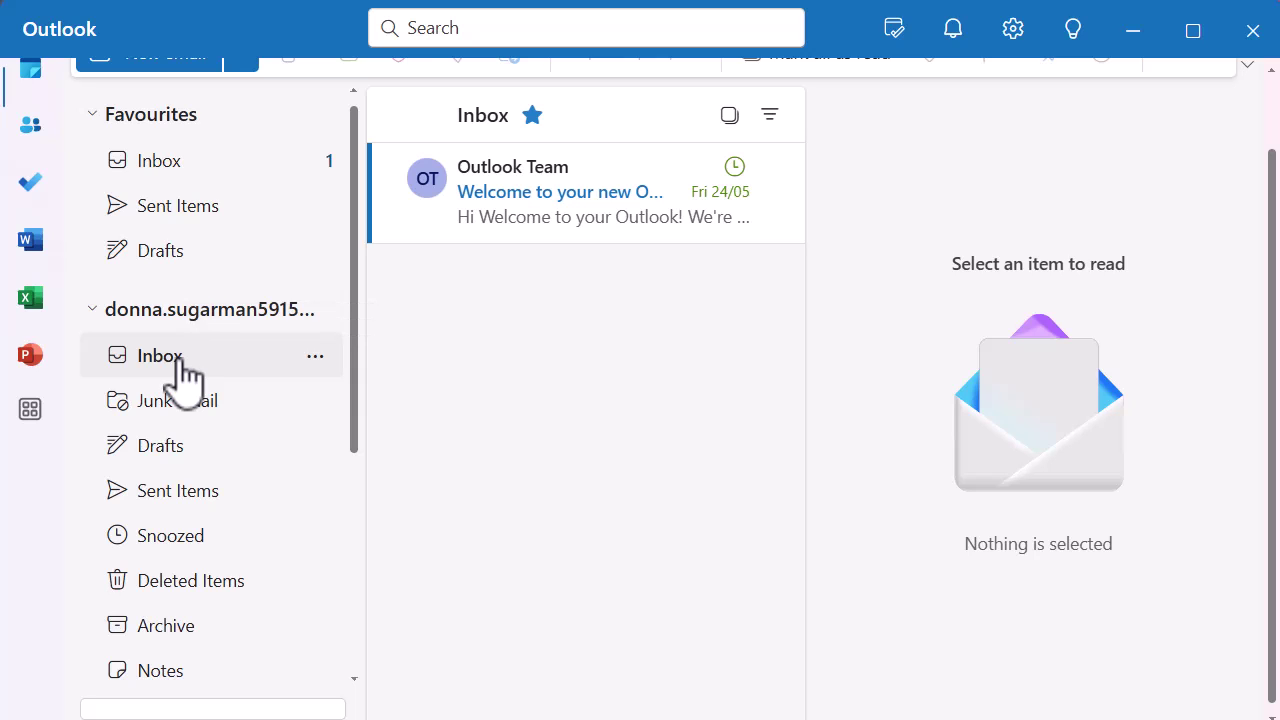
left_click(200, 497)
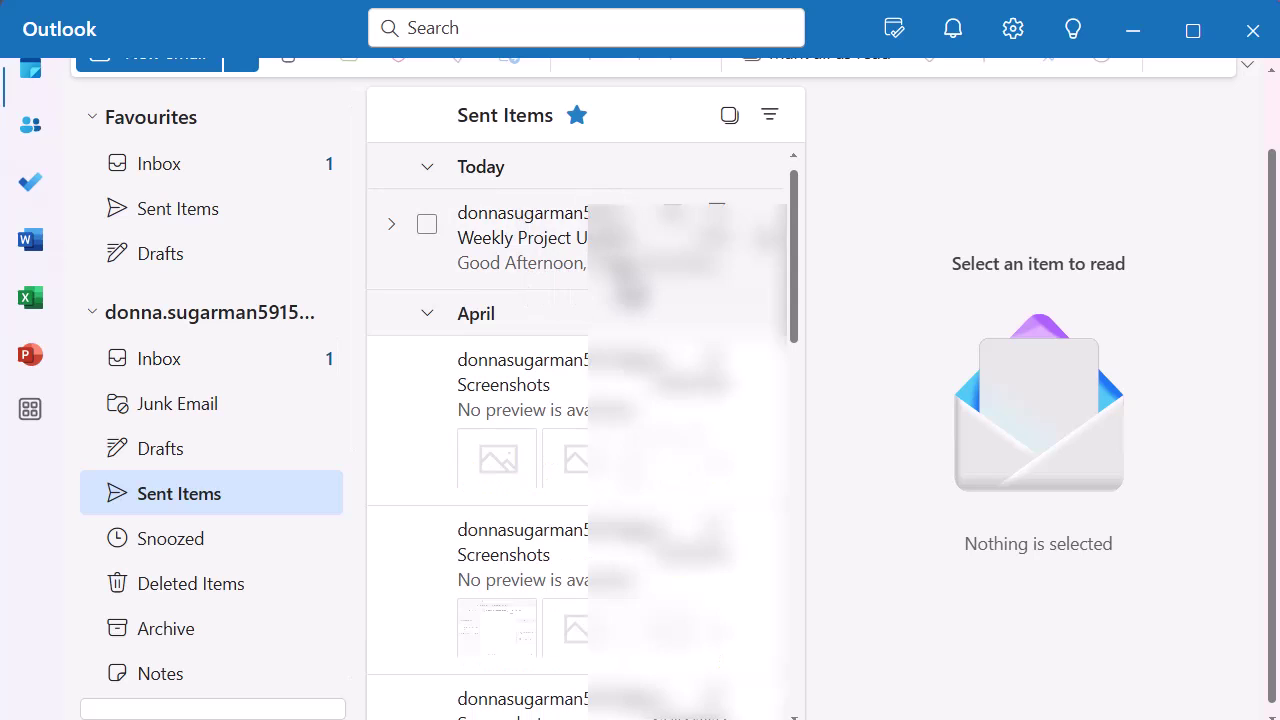
scroll(257, 500, "down", 3)
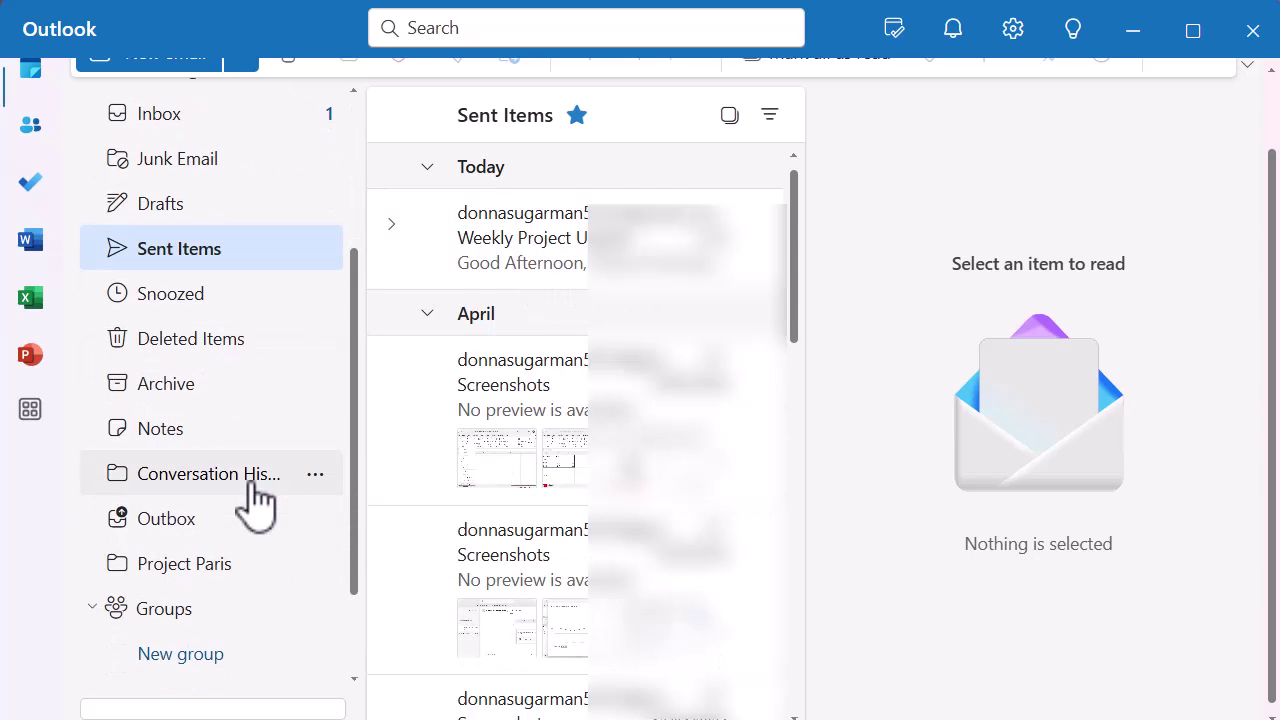